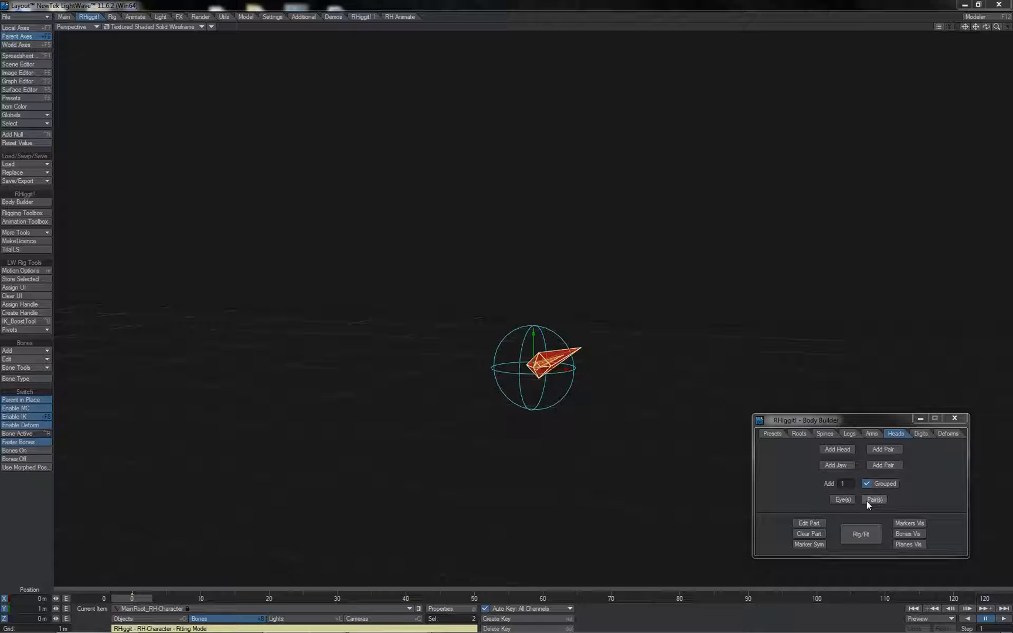
Add one ungrouped pair of eyes to the character and parent it to MainRoot
left_click(838, 483)
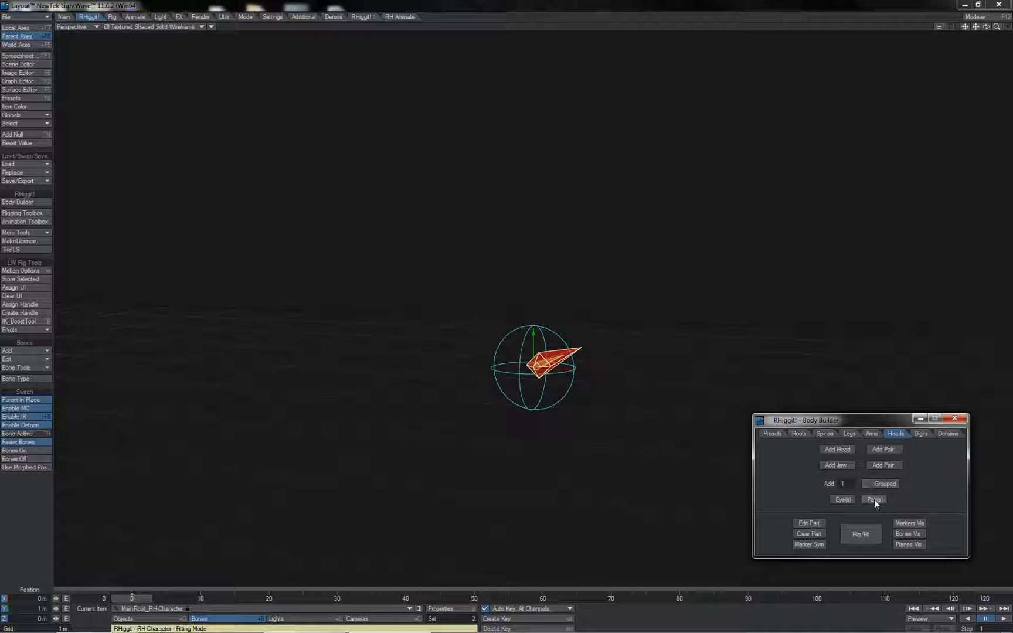
left_click(836, 485)
type("2")
double_click(838, 481)
type("1")
left_click(875, 499)
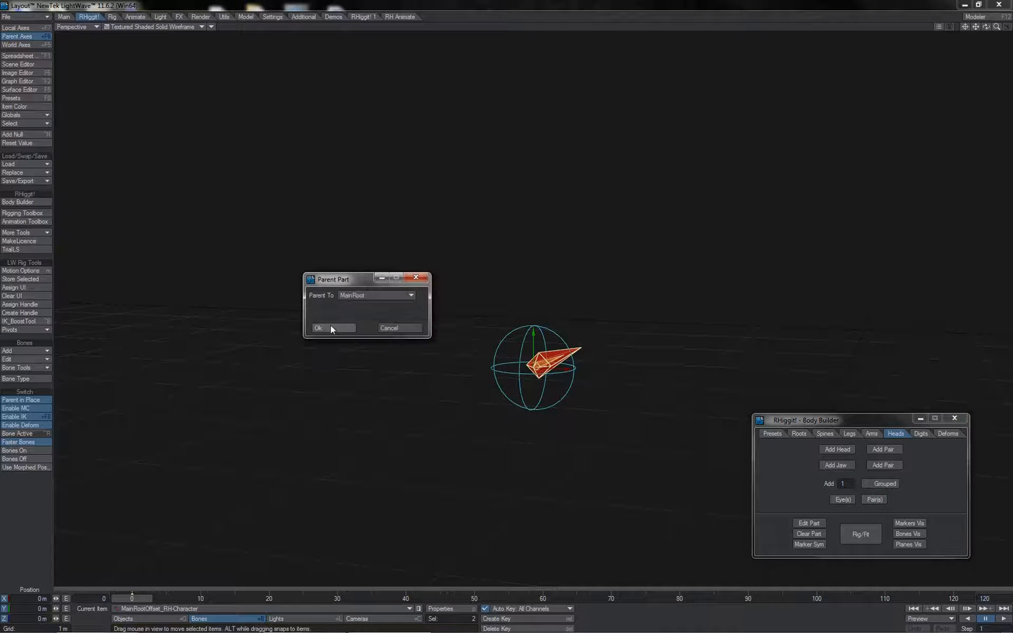
left_click(330, 327)
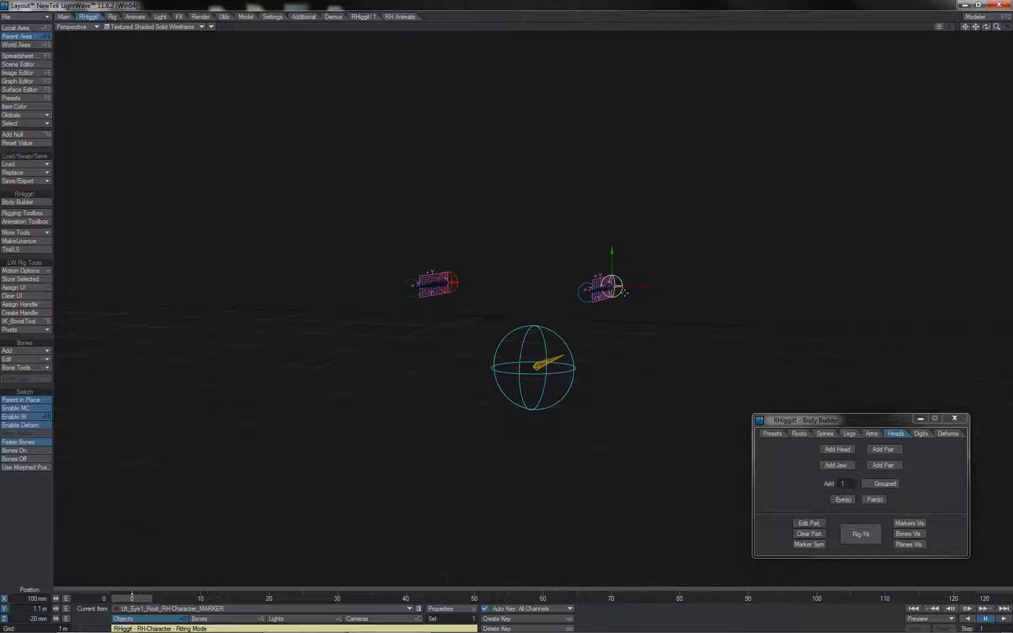
Move the left eye's root marker inward to about 46 mm on X and switch the character to rig mode
left_click_drag(639, 287, 593, 287)
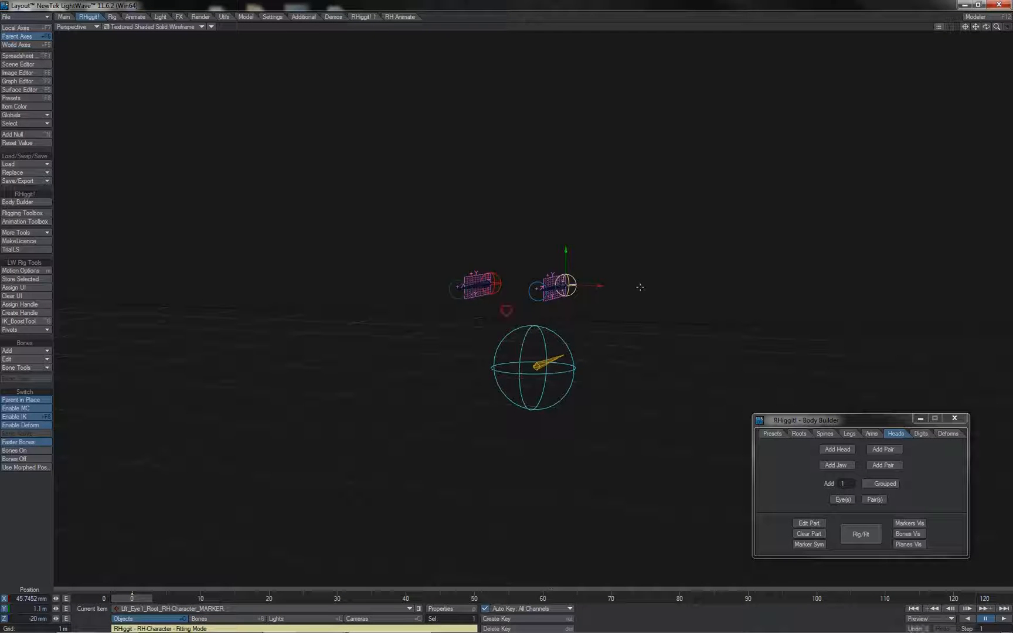
left_click(859, 534)
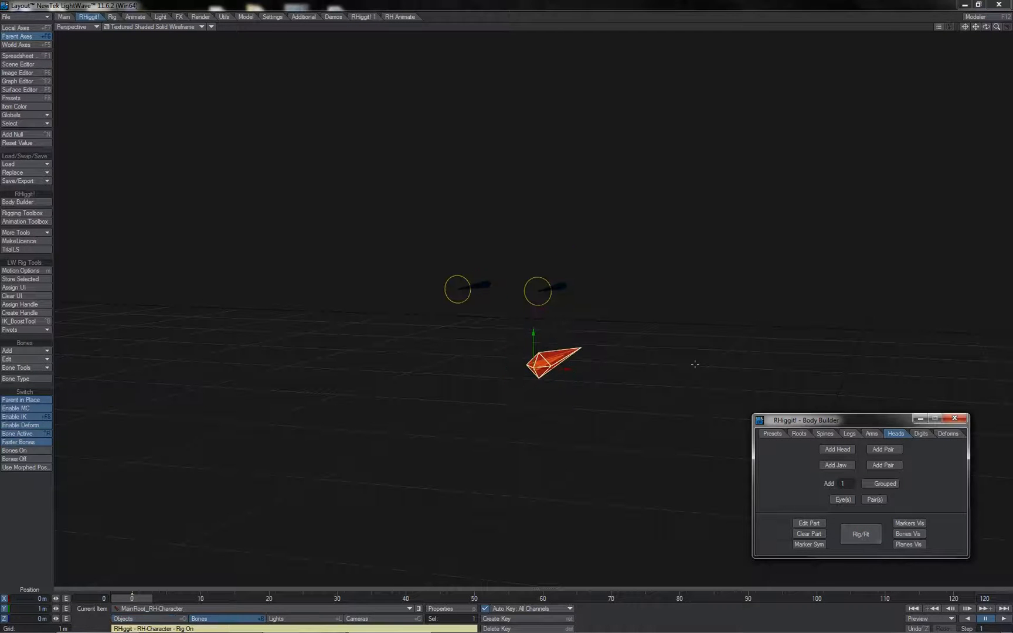
Test the left eye's aim by moving its target around and upward, and undo the move
left_click(554, 286)
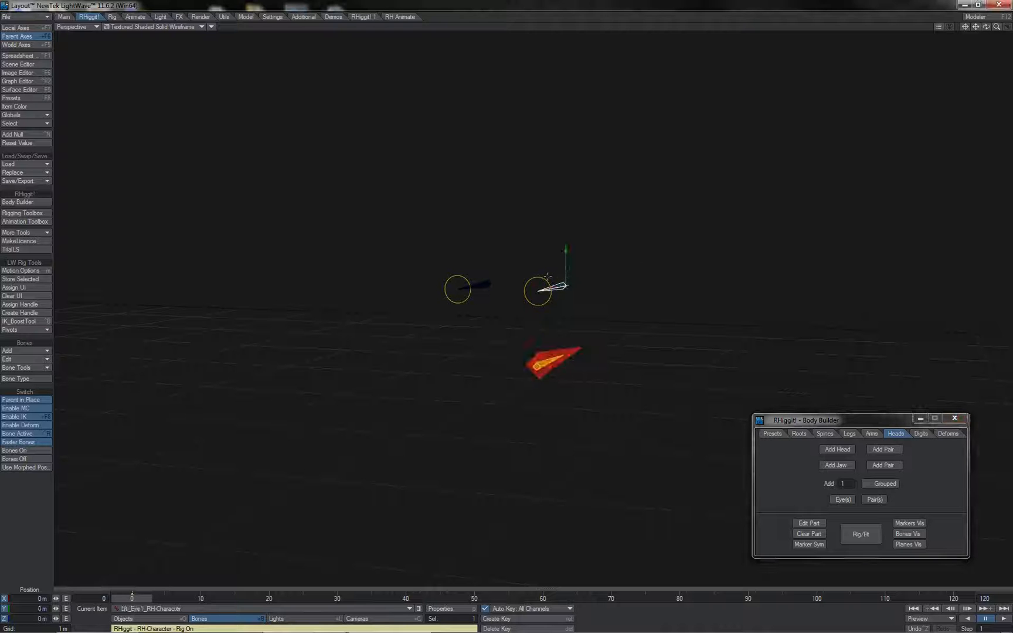
left_click(543, 276)
left_click_drag(671, 253, 349, 238)
left_click_drag(214, 239, 537, 219)
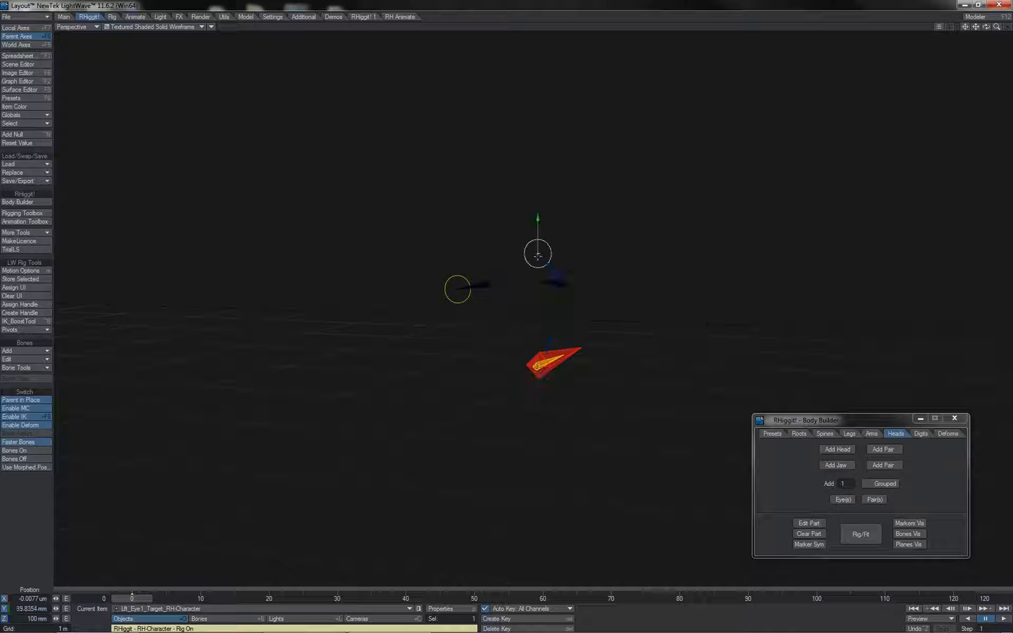
key("ctrl+z")
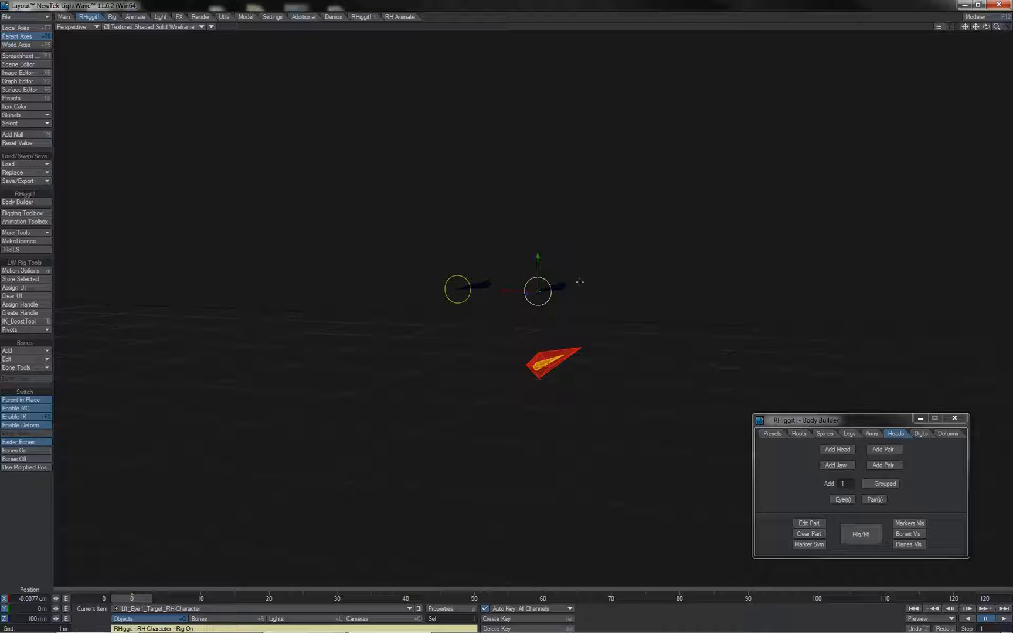
Change the eye part's control attribute to FK
left_click(805, 523)
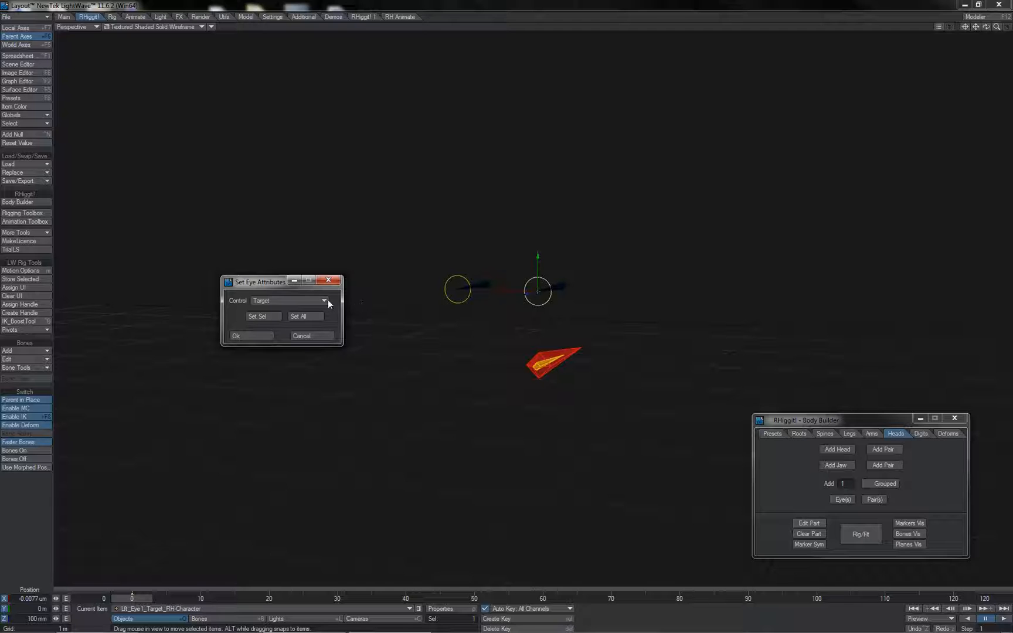
left_click(324, 301)
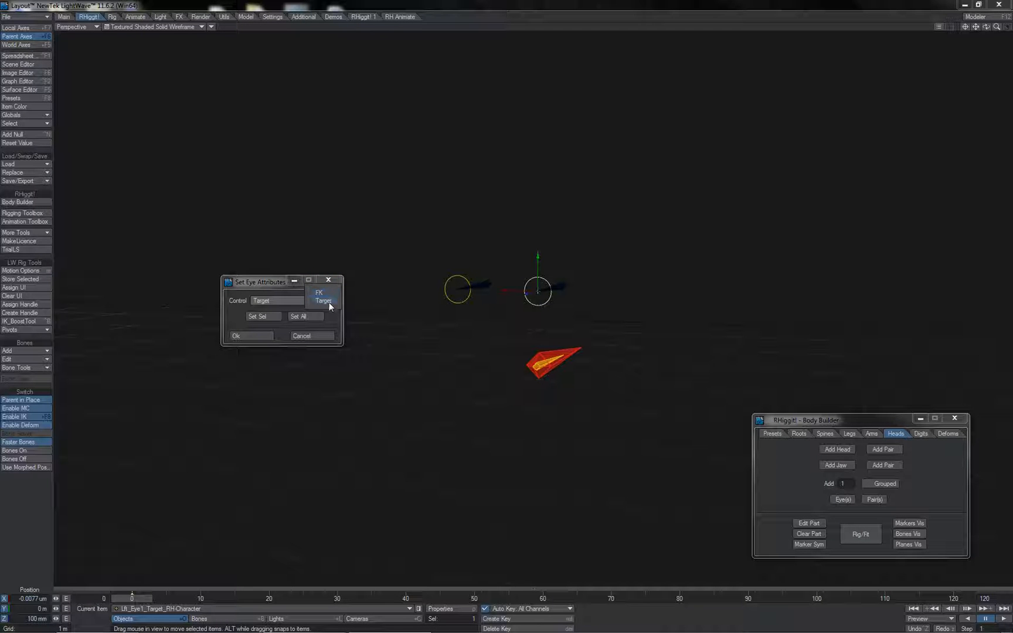
left_click(319, 293)
left_click(262, 335)
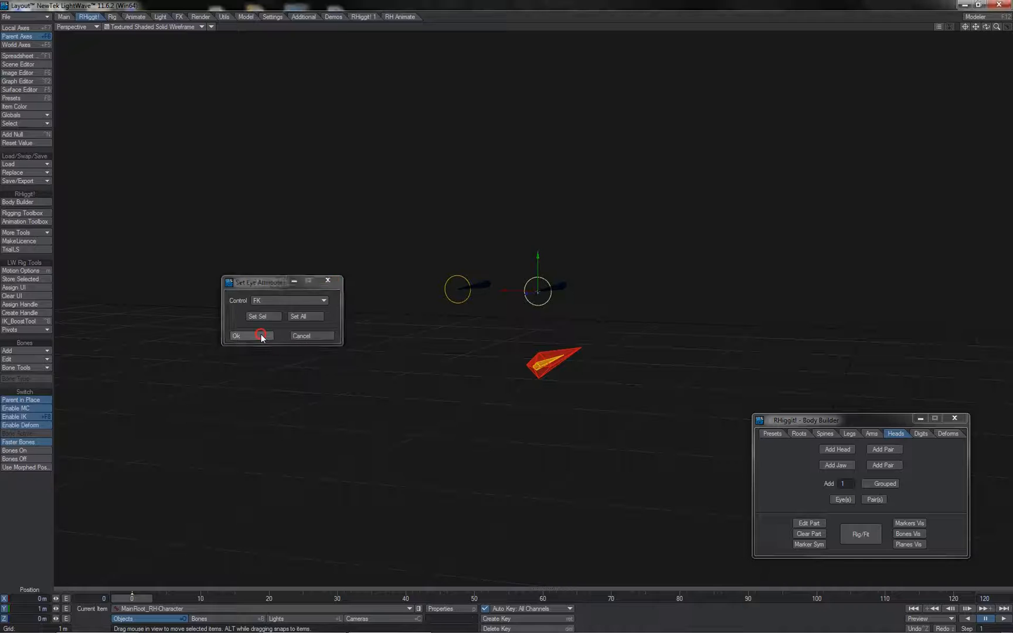
Test the FK control by rotating the right eye bone, and undo the rotation
left_click(479, 286)
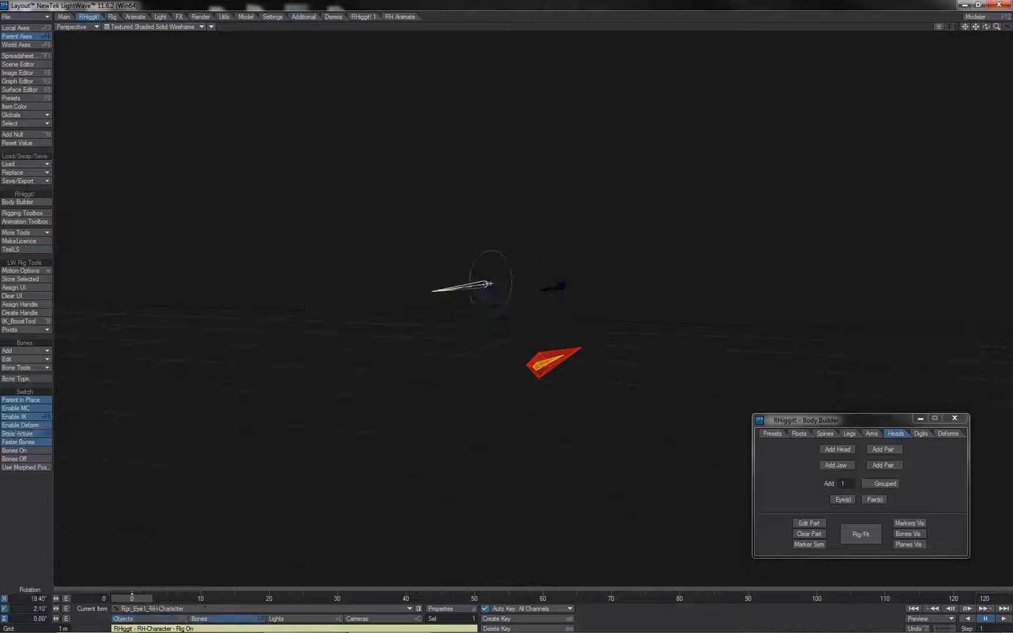
left_click_drag(479, 286, 506, 311)
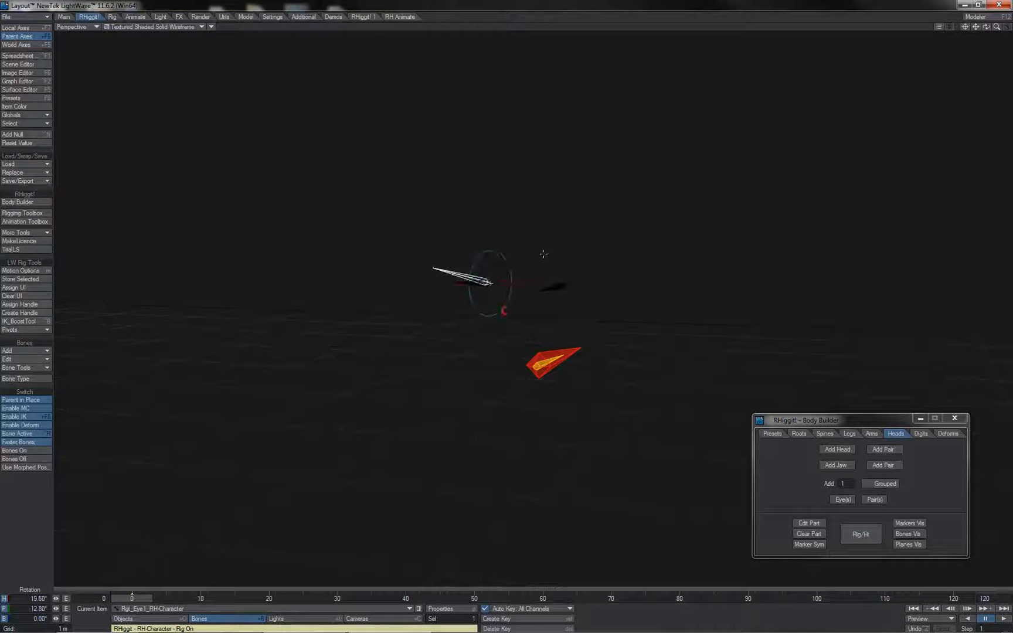
key("ctrl+z")
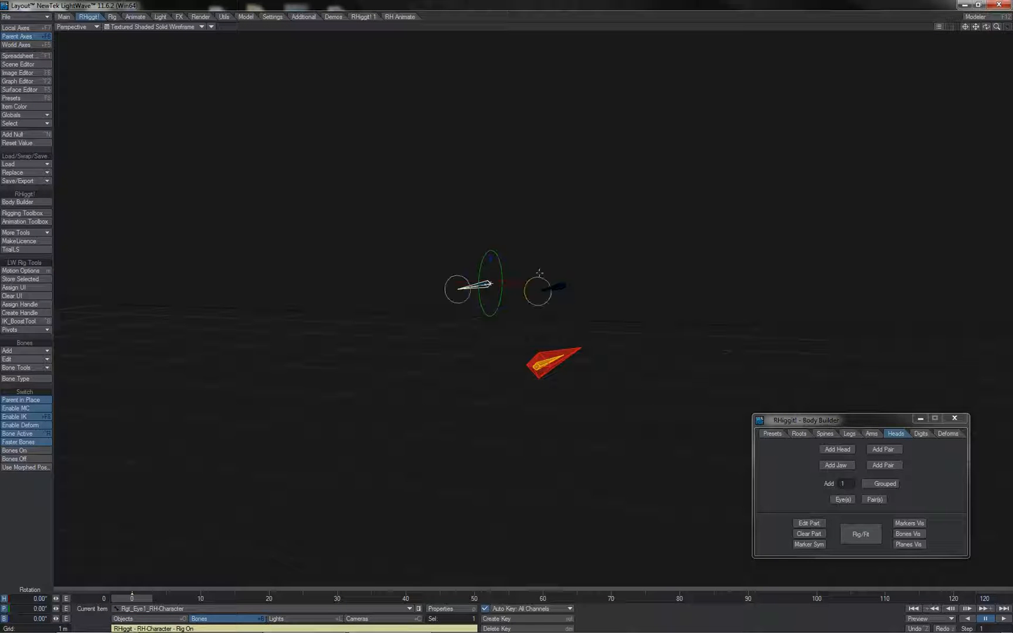
Select both eye targets, test moving them upward together, and undo the move
left_click(538, 273)
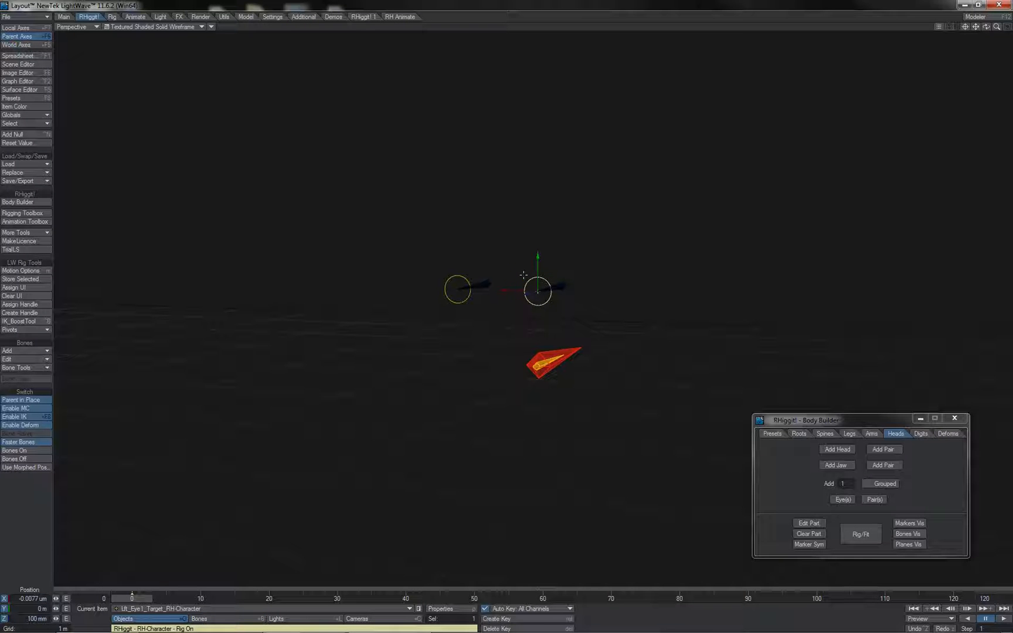
left_click(458, 276, "shift")
mouse_move(456, 252)
left_mouse_down()
mouse_move(456, 416)
mouse_move(456, 179)
mouse_move(456, 522)
mouse_move(457, 121)
mouse_move(457, 529)
mouse_move(456, 104)
mouse_move(456, 545)
mouse_move(455, 250)
left_mouse_up()
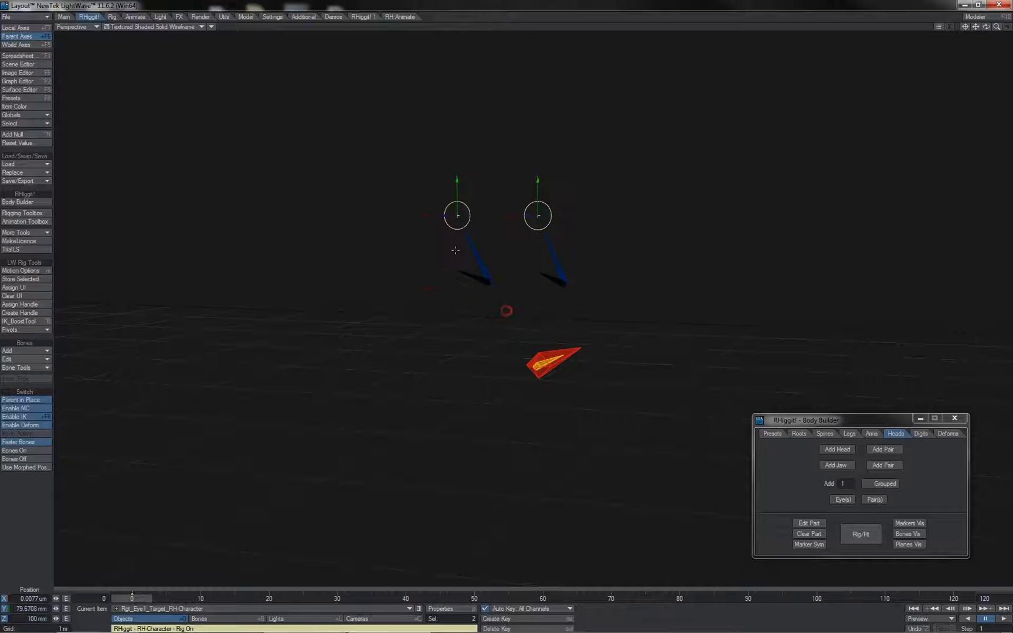
key("ctrl+z")
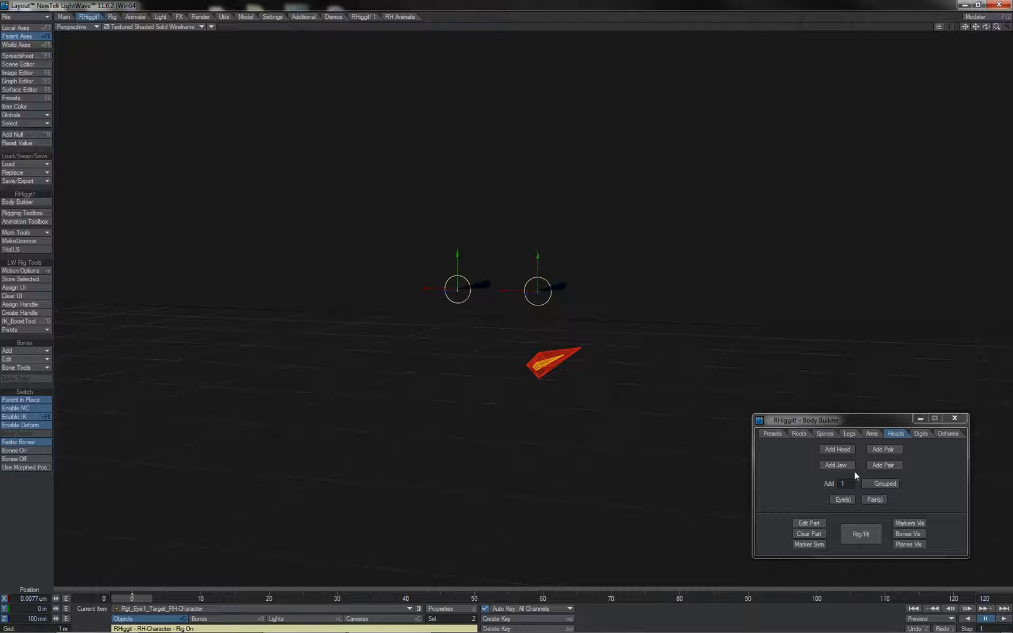
Add one grouped pair of eyes and parent it to MainRoot
left_click(878, 484)
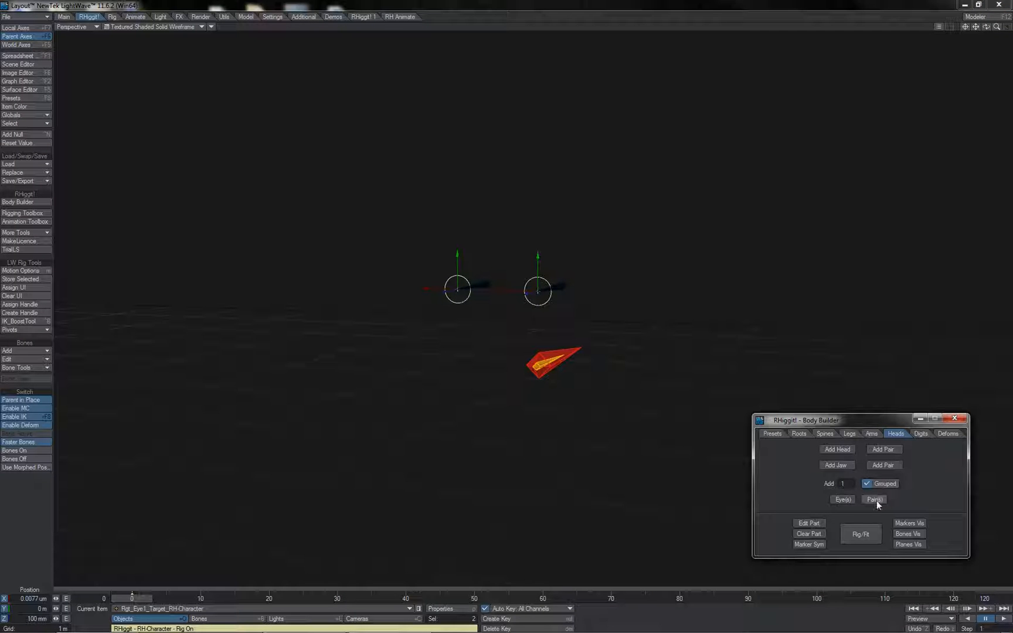
left_click(870, 499)
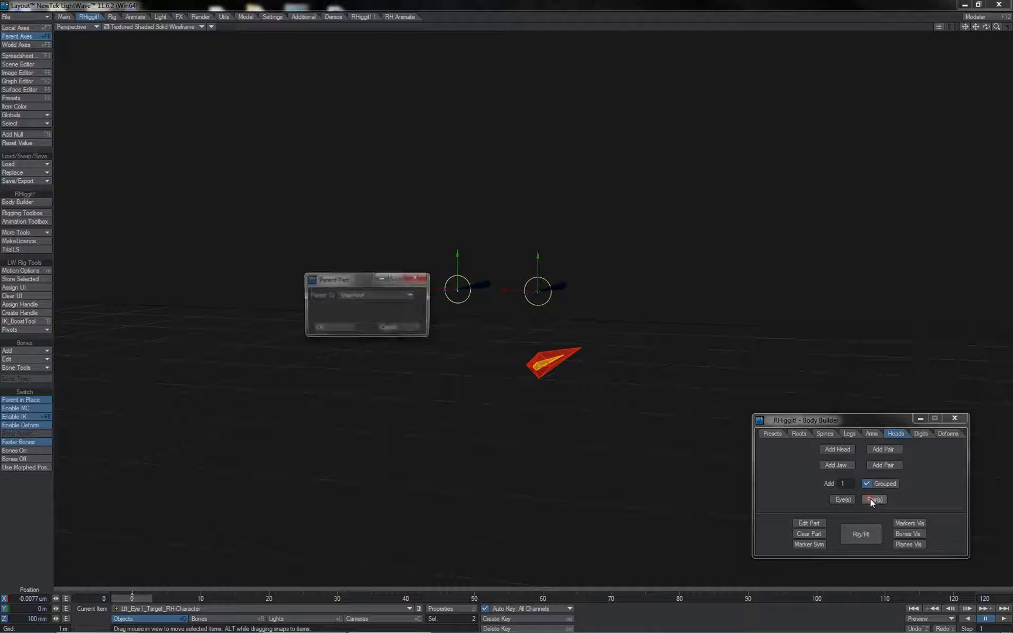
left_click(349, 328)
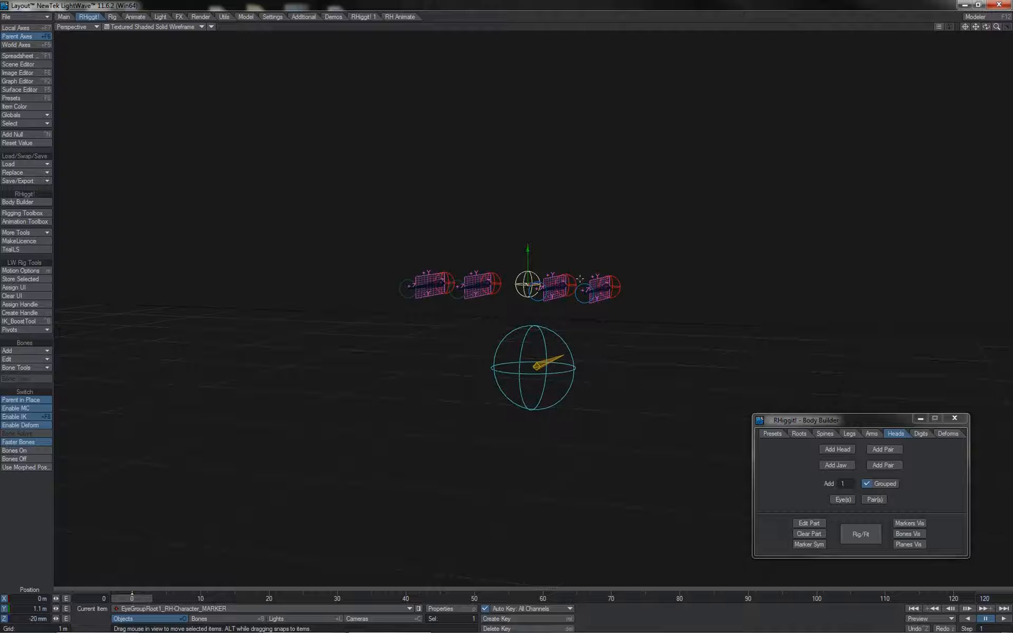
Raise the eye group's root marker to about 1.28 m, bring its eye pair inward, and turn the rig on
left_click(623, 280)
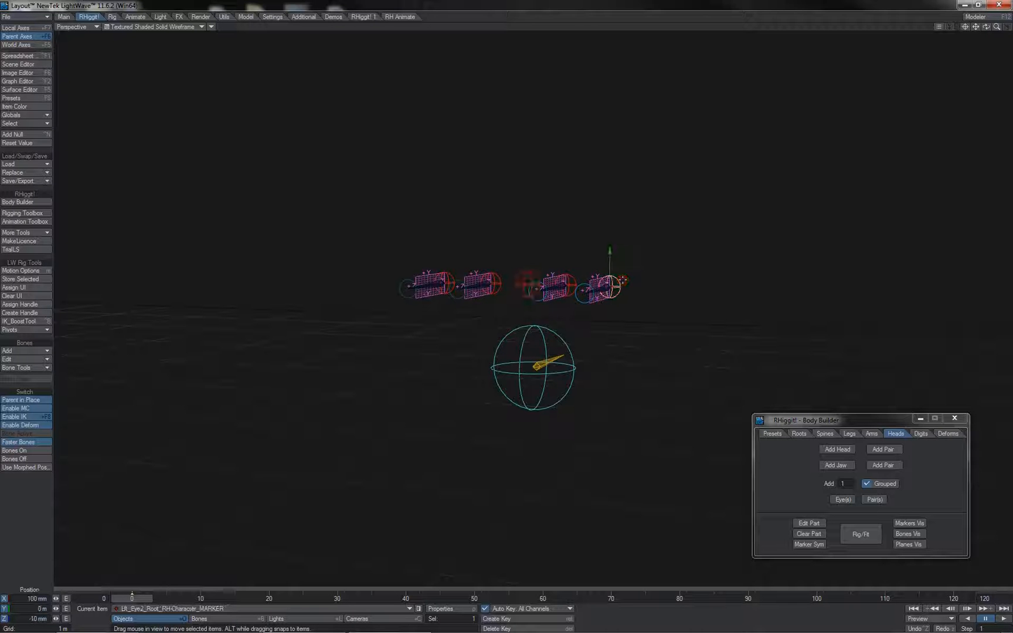
left_click(527, 283)
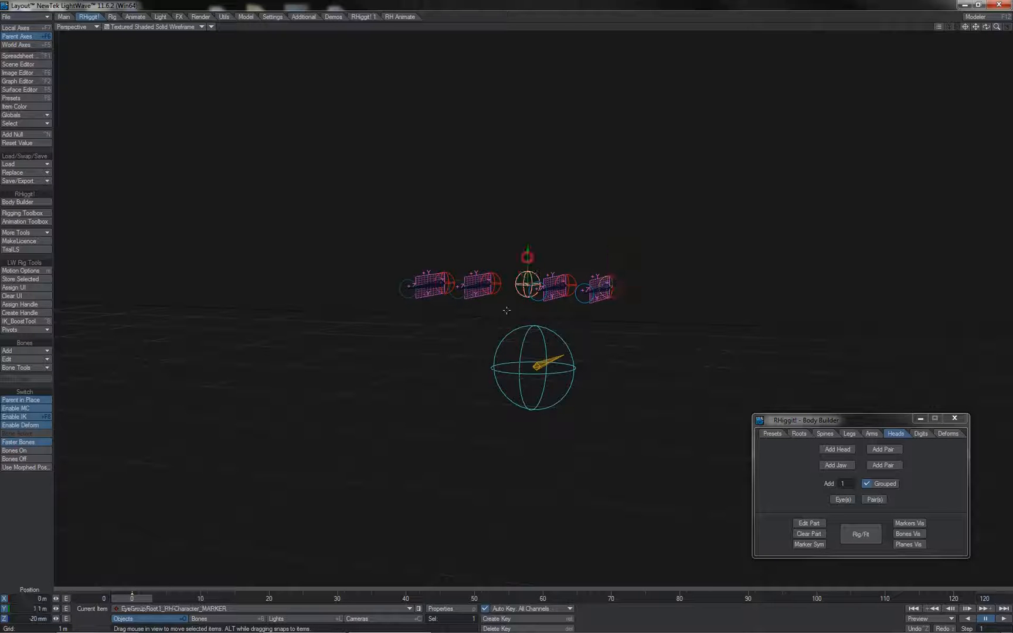
right_click_drag(506, 310, 507, 206)
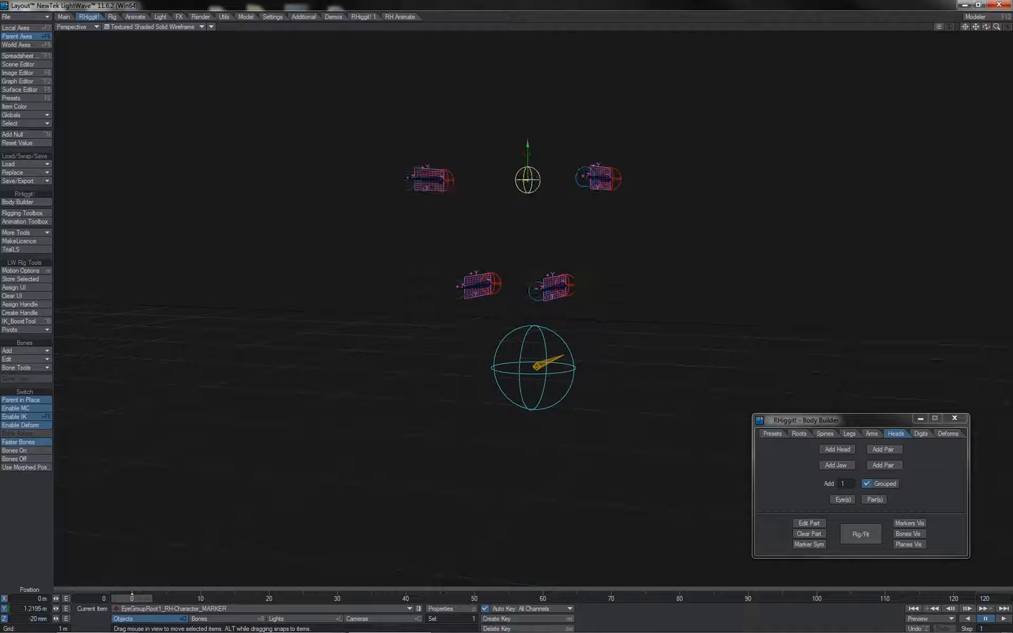
left_click(623, 179)
left_click_drag(621, 179, 602, 179)
left_click(526, 145)
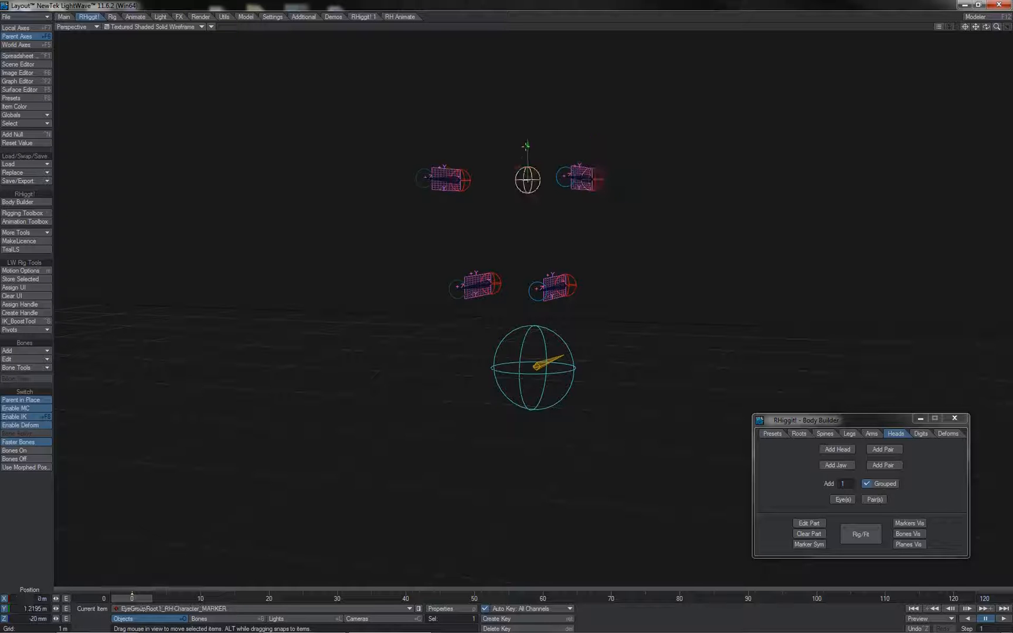
right_click_drag(526, 145, 528, 92)
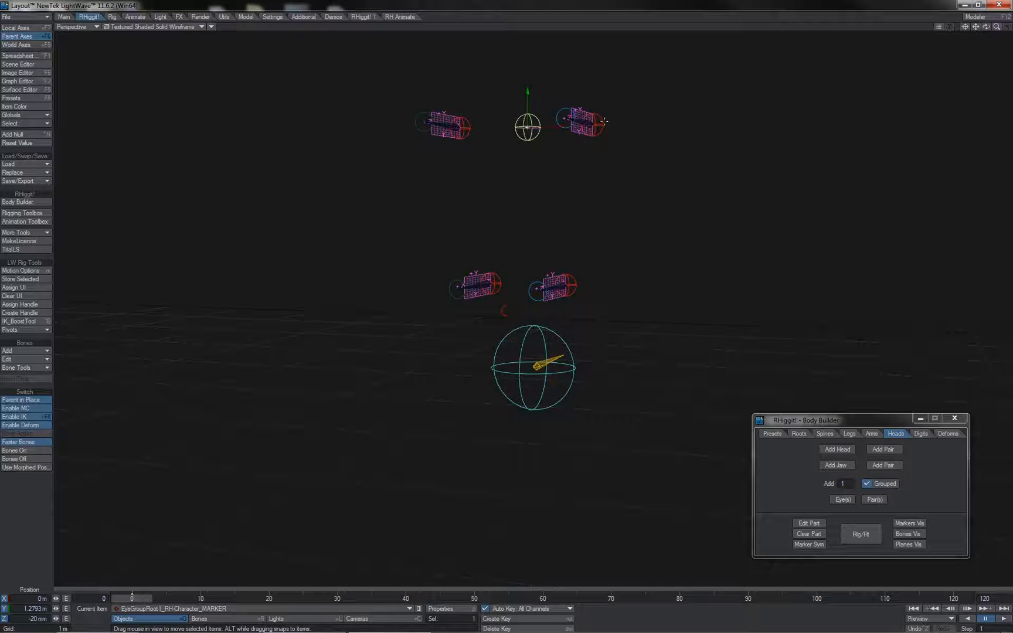
left_click(866, 536)
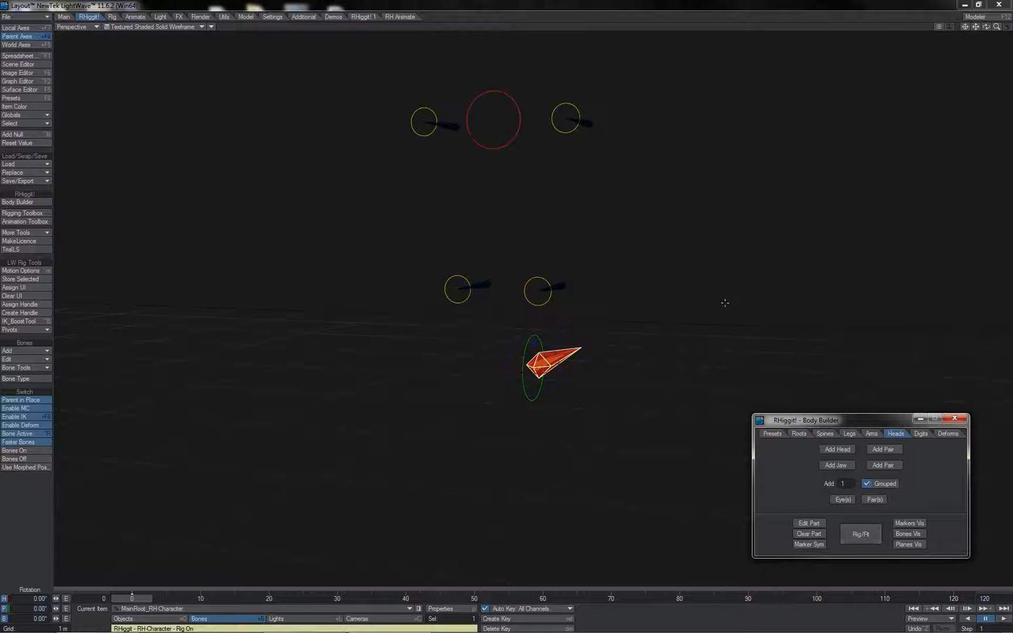
Test moving the eye group's shared target and the second left eye's individual target, and undo the moves
left_click(513, 145)
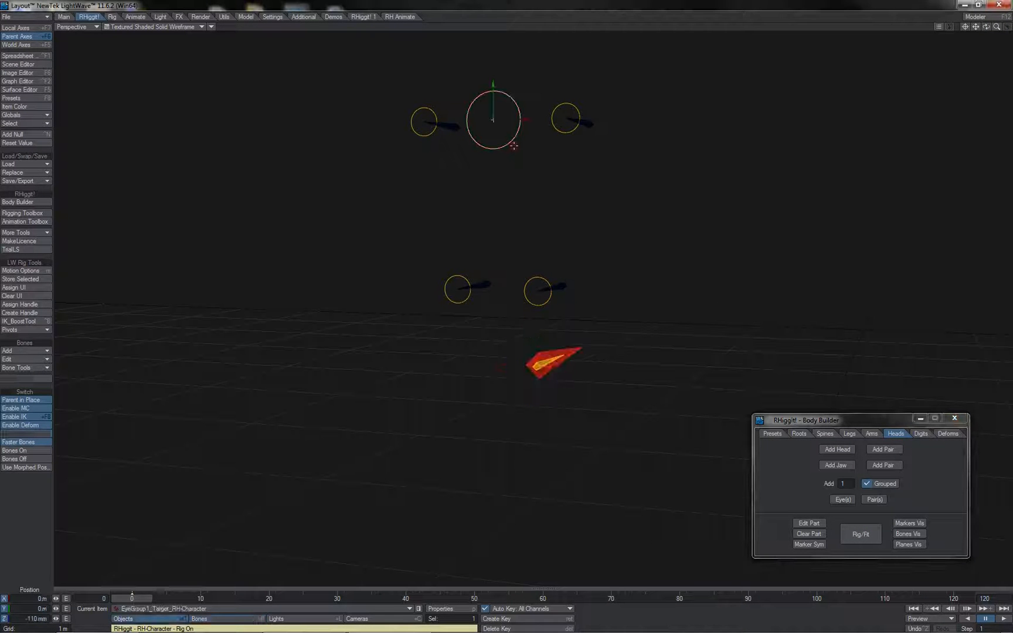
mouse_move(493, 84)
left_mouse_down()
mouse_move(494, 253)
mouse_move(493, 3)
mouse_move(494, 64)
left_mouse_up()
left_click(555, 82)
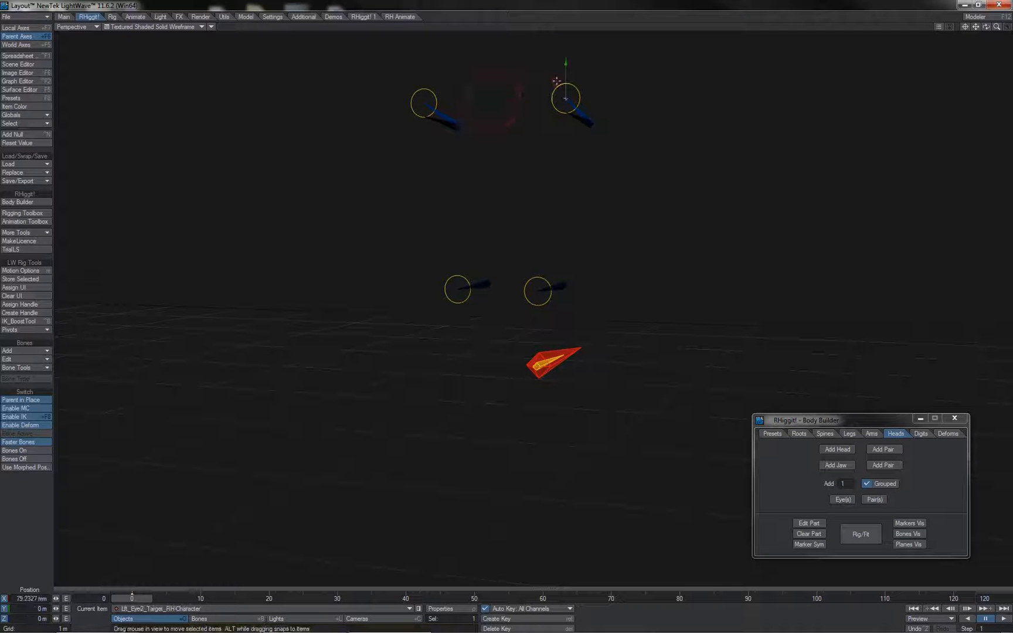
mouse_move(565, 64)
left_mouse_down()
mouse_move(564, 174)
mouse_move(565, 61)
left_mouse_up()
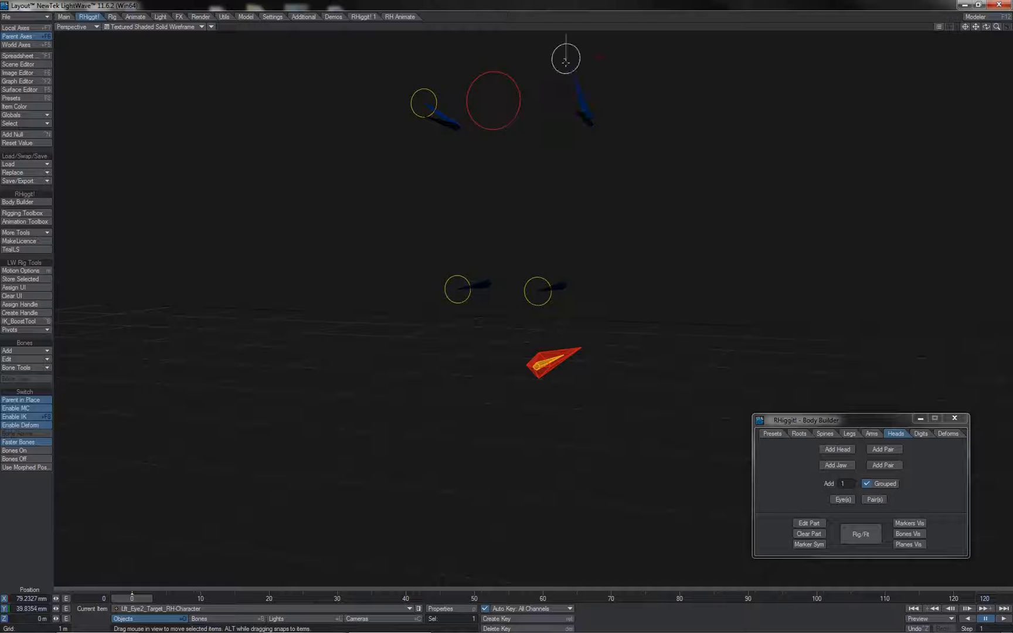
key("ctrl+z")
key("ctrl+z")
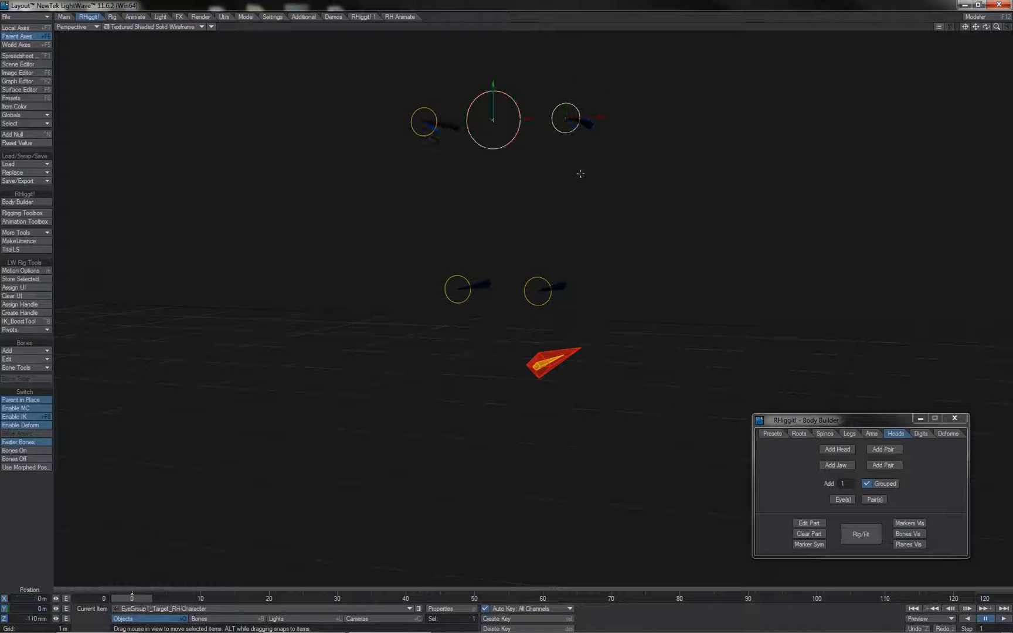
mouse_move(583, 174)
left_mouse_down()
mouse_move(466, 174)
mouse_move(586, 205)
mouse_move(639, 187)
mouse_move(583, 173)
left_mouse_up()
key("ctrl+z")
Test rotating the eye group's shared target, and undo the rotation
key("y")
left_click_drag(516, 98, 513, 100)
key("ctrl+z")
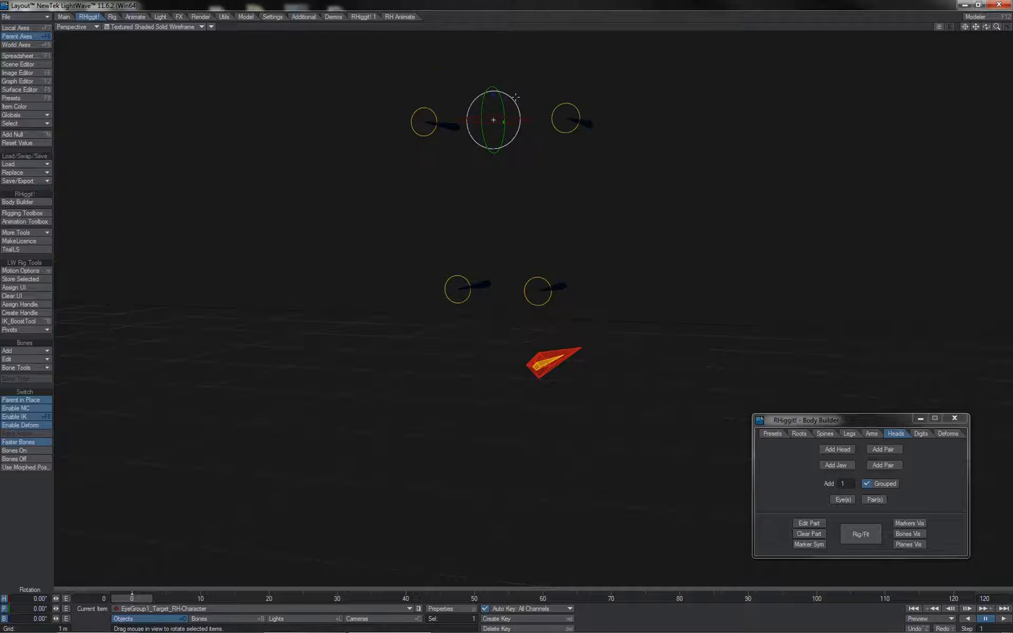
Add a single eye with grouping turned off, parent it to EyeGroupRoot1, and activate the Move tool for its root marker
left_click(867, 484)
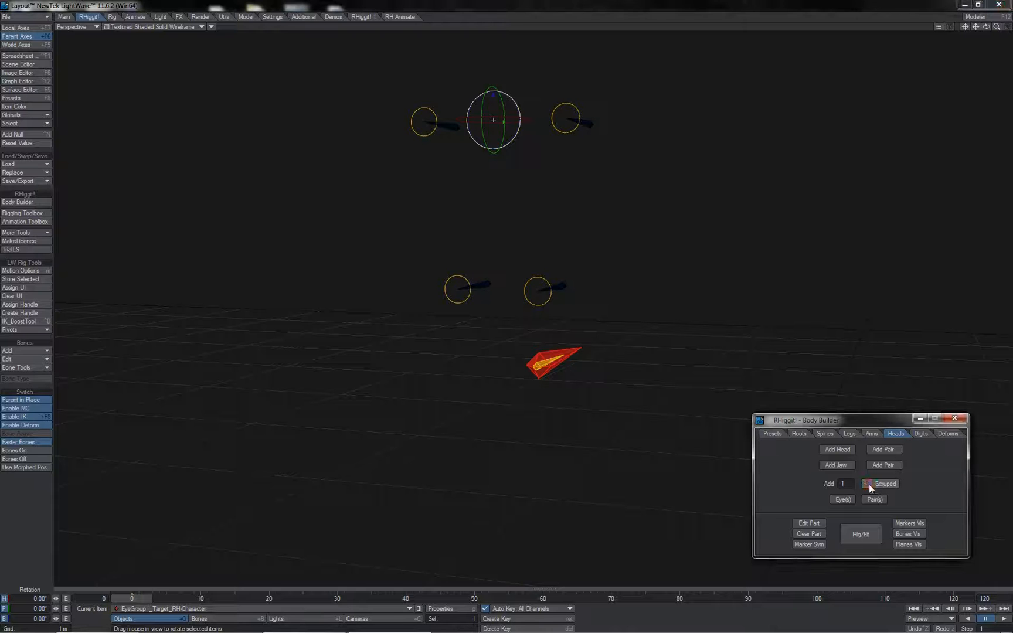
left_click(842, 499)
left_click(392, 296)
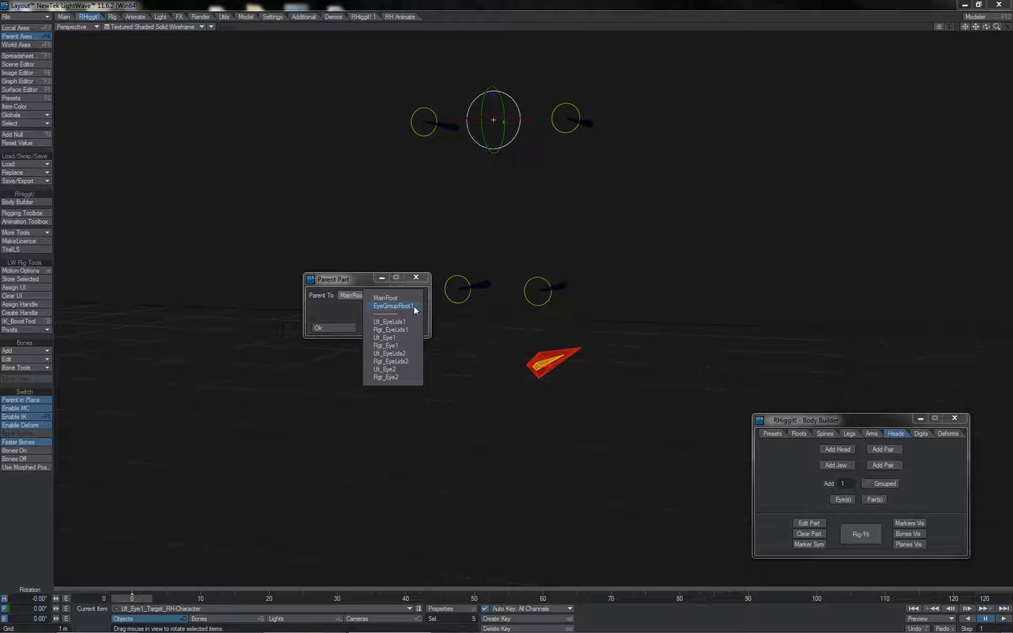
left_click(414, 306)
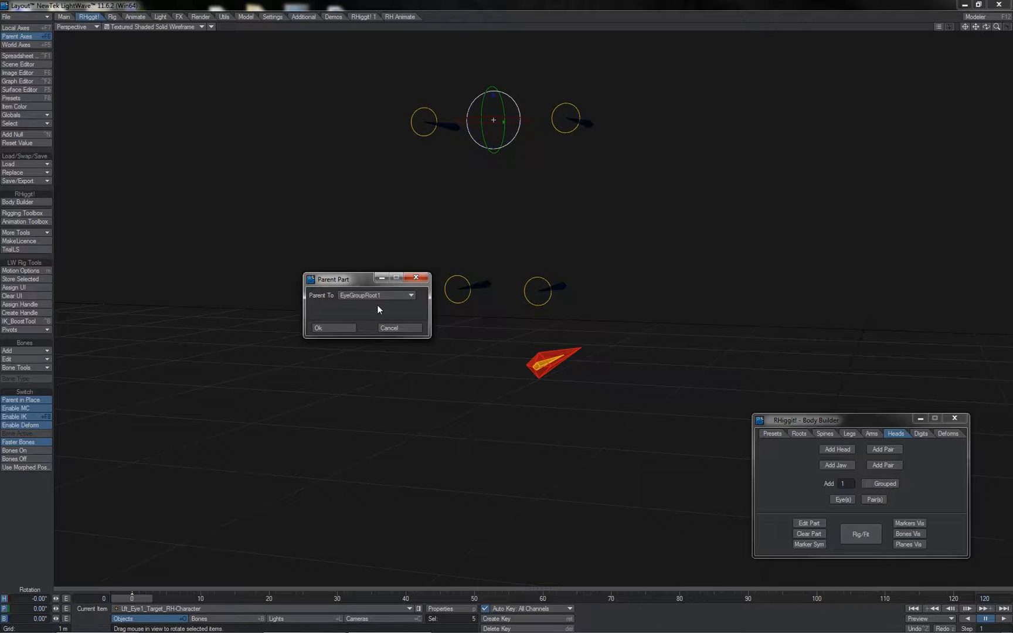
left_click(345, 330)
key("t")
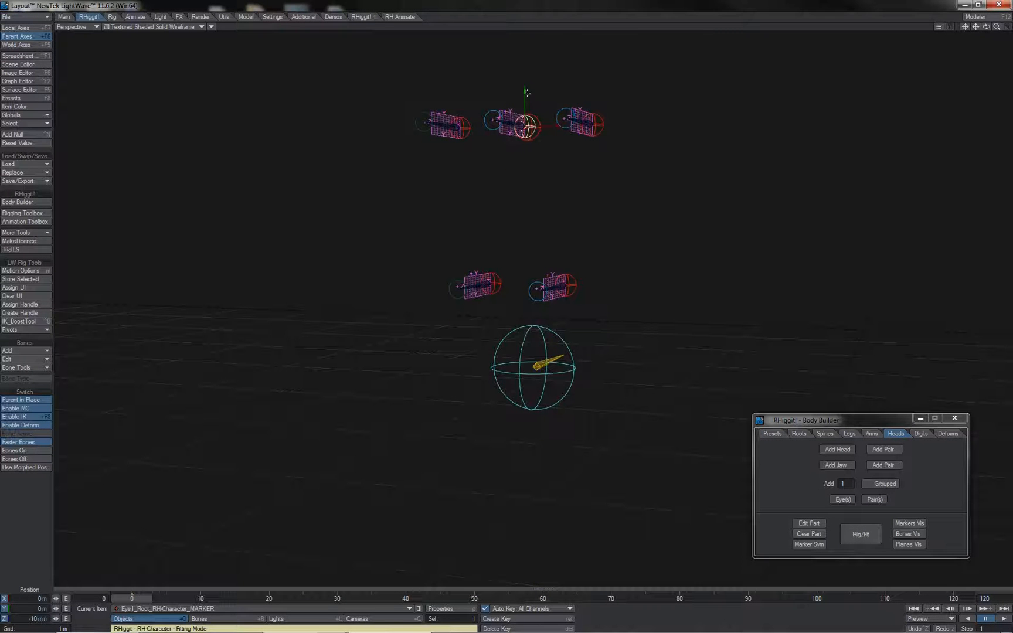
Lower the single eye's root marker to about -60 mm and the EyeGroupRoot1 marker to about 1.24 m, and turn the rig on
left_click_drag(526, 92, 528, 114)
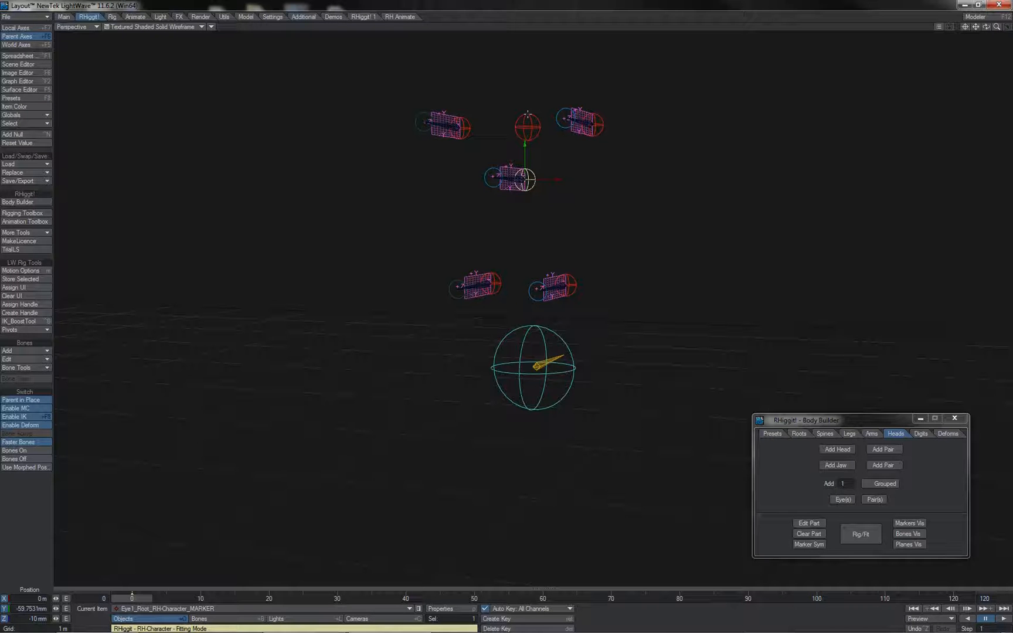
left_click(527, 115)
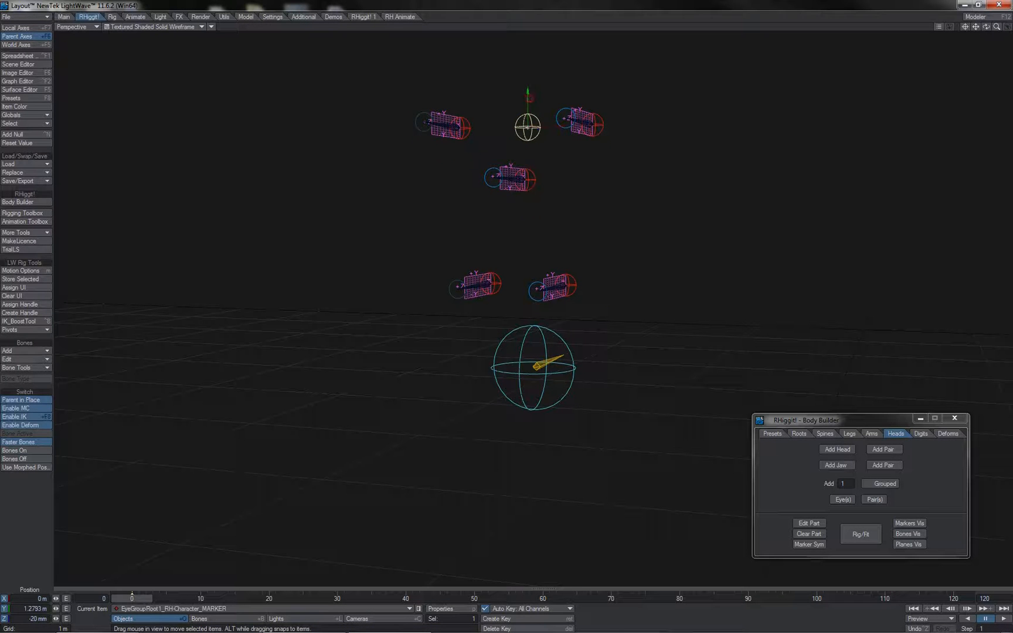
mouse_move(529, 98)
left_mouse_down()
mouse_move(528, 151)
mouse_move(527, 134)
left_mouse_up()
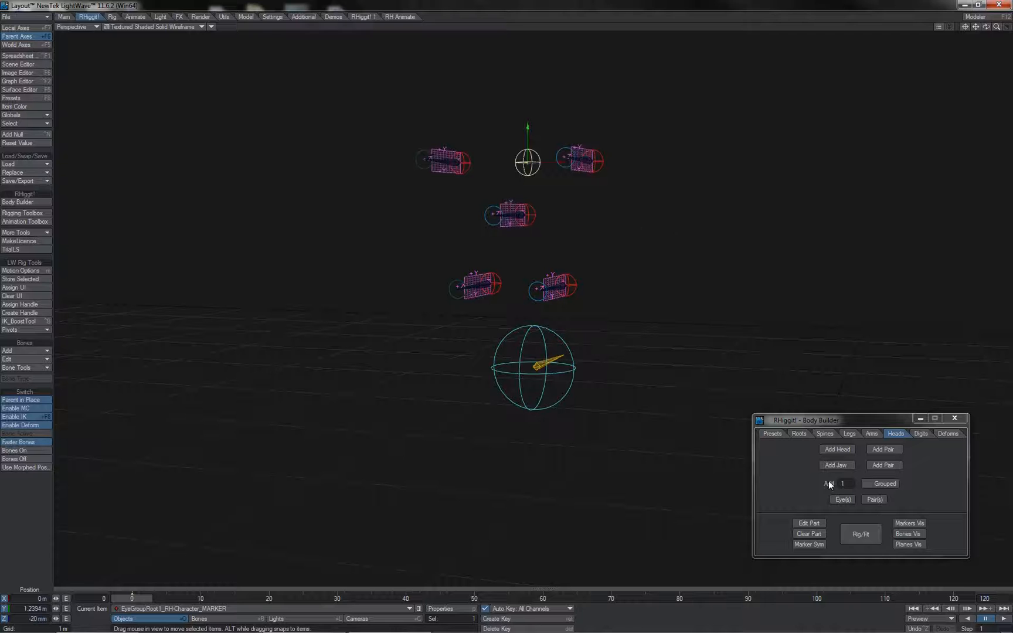
left_click(853, 533)
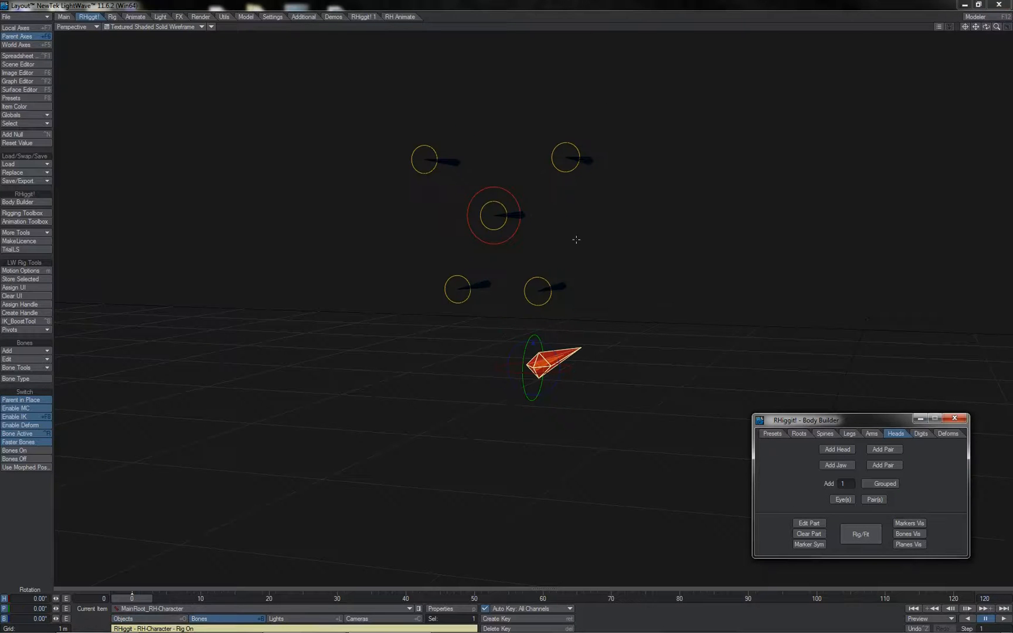
Raise the EyeGroup1 target slightly to test the three grouped eyes, and select the single eye's own target
left_click(509, 195)
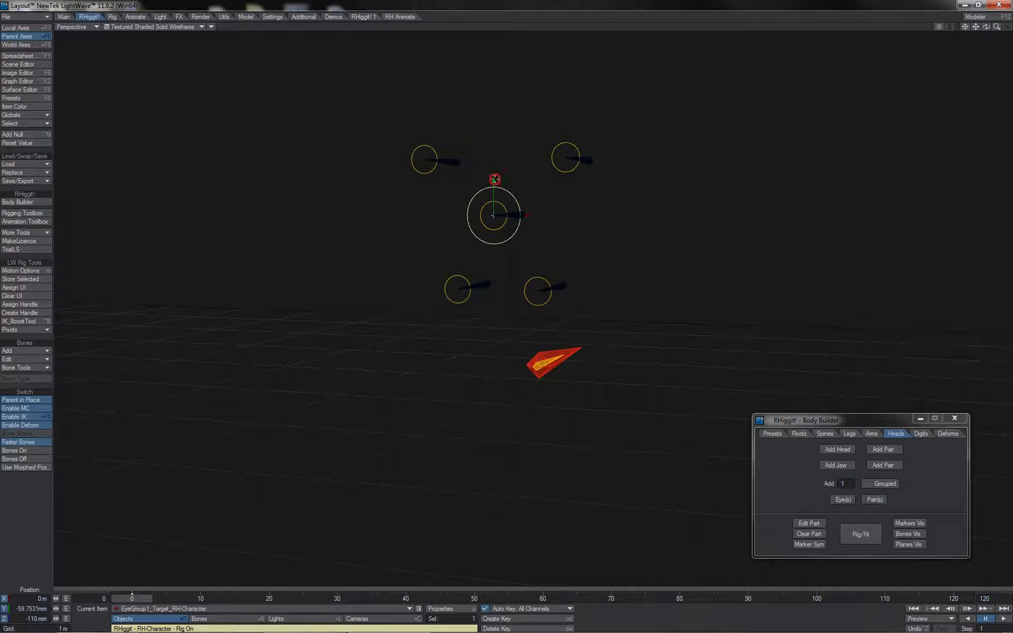
mouse_move(495, 179)
left_mouse_down()
mouse_move(490, 294)
mouse_move(486, 79)
mouse_move(493, 290)
mouse_move(493, 136)
mouse_move(494, 157)
left_mouse_up()
left_click(503, 187)
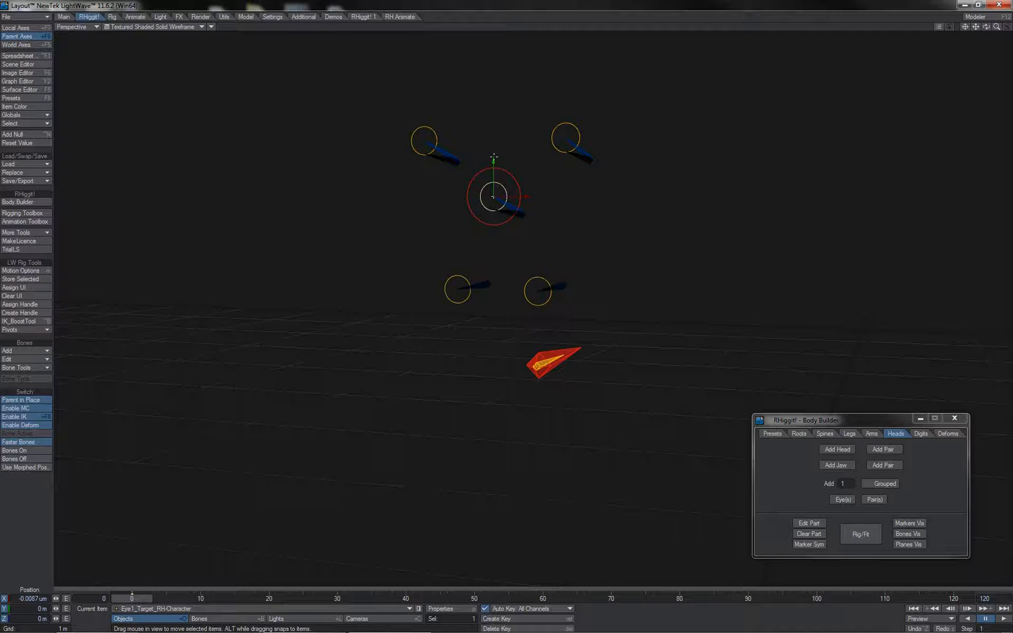
Return to fitting mode and move the ungrouped eye pair and the first eye group down, well below the main root
left_click(859, 533)
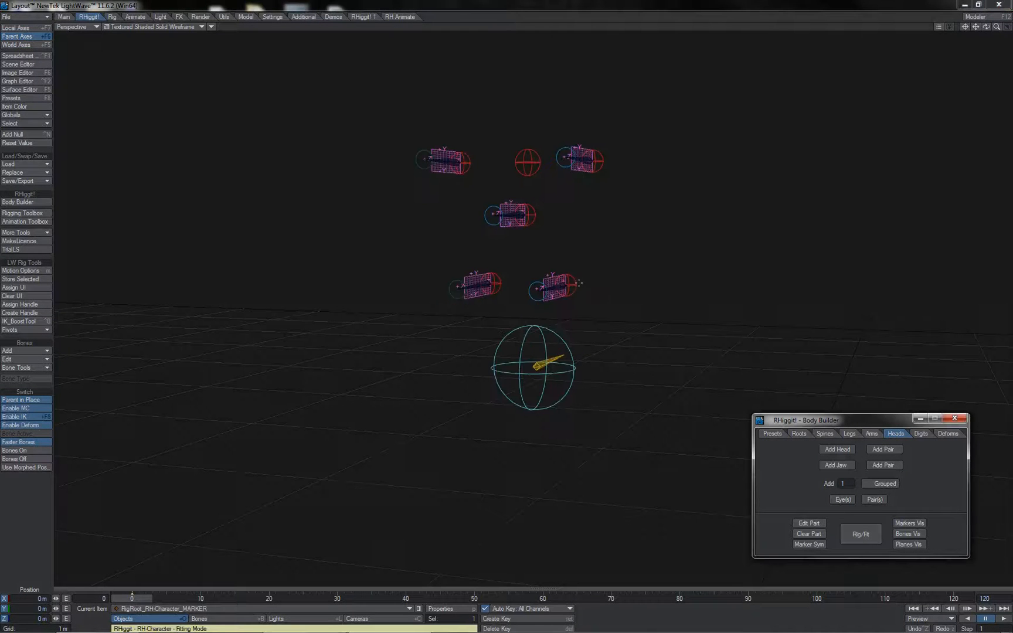
mouse_move(565, 253)
left_mouse_down()
mouse_move(565, 580)
mouse_move(565, 235)
mouse_move(565, 475)
left_mouse_up()
left_click(534, 157)
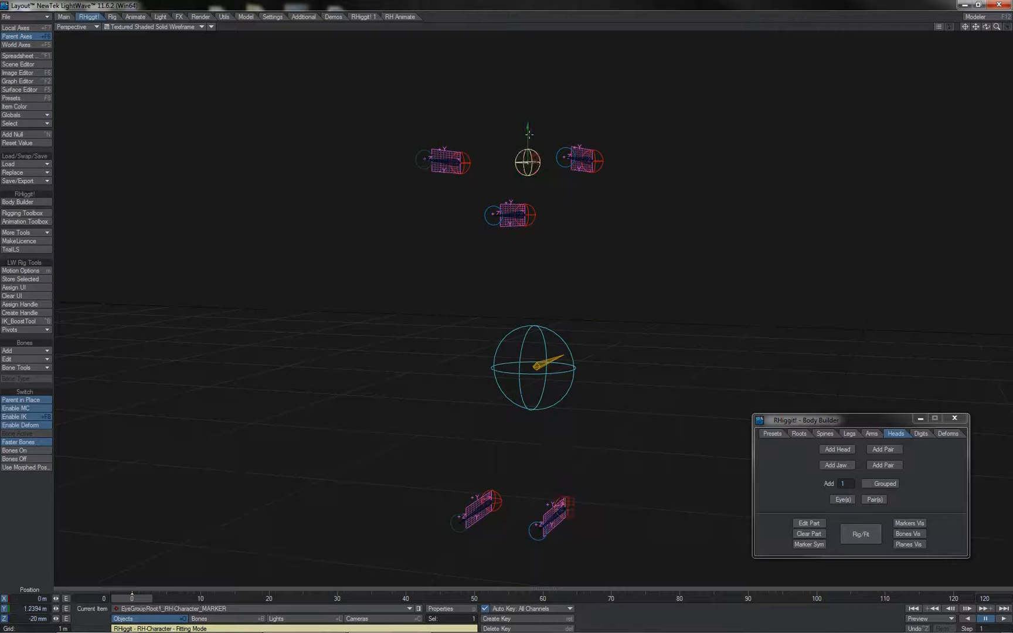
left_click_drag(530, 130, 530, 621)
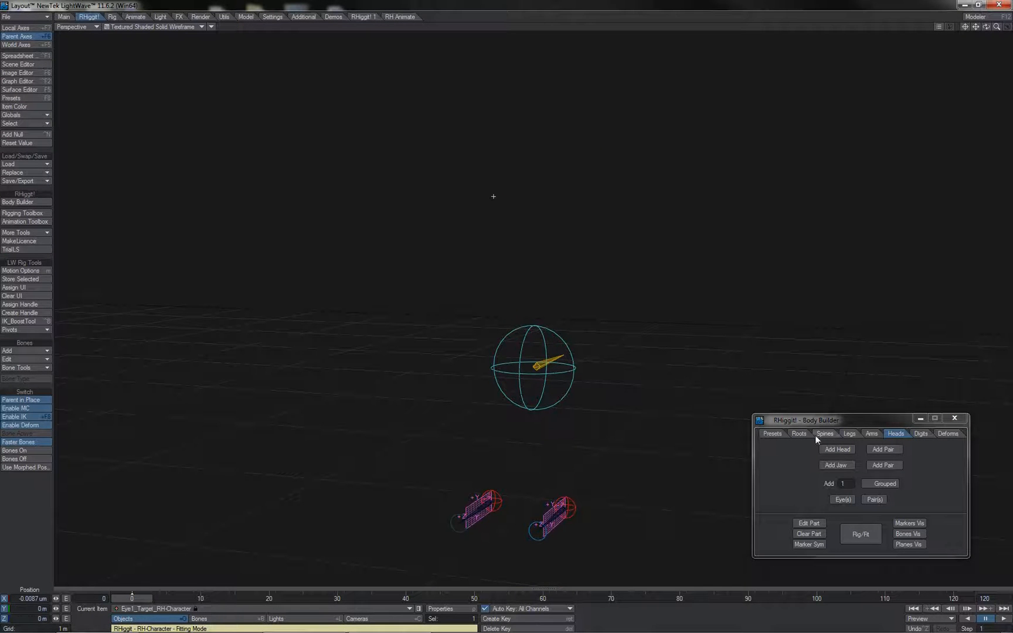
Add a pair of heads and move the left head's root marker to about 98 mm in X and 1.07 m in Y
left_click(880, 448)
left_click(330, 329)
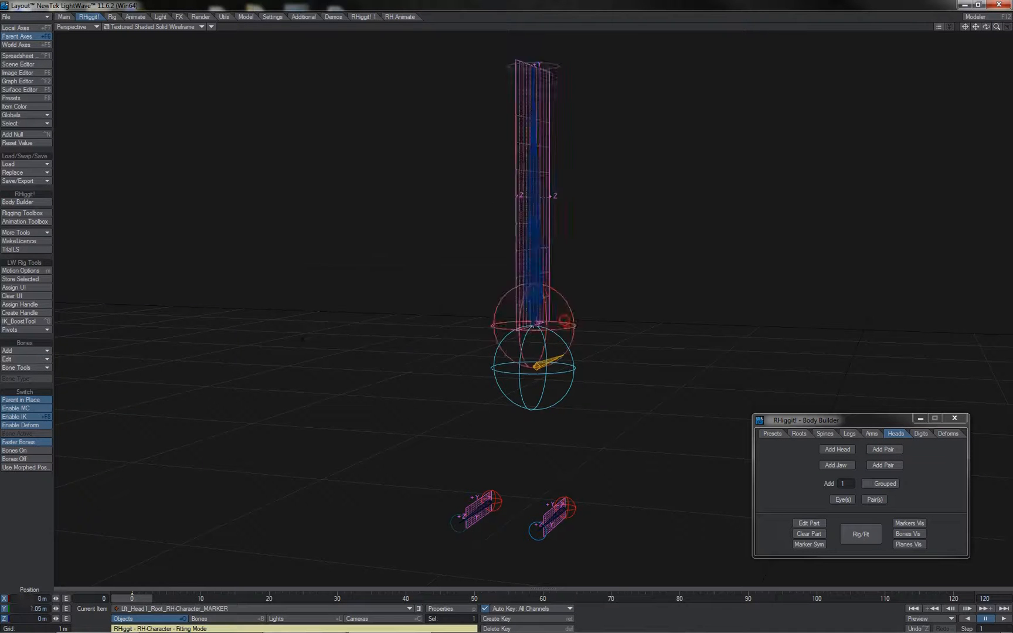
left_click_drag(564, 321, 614, 283)
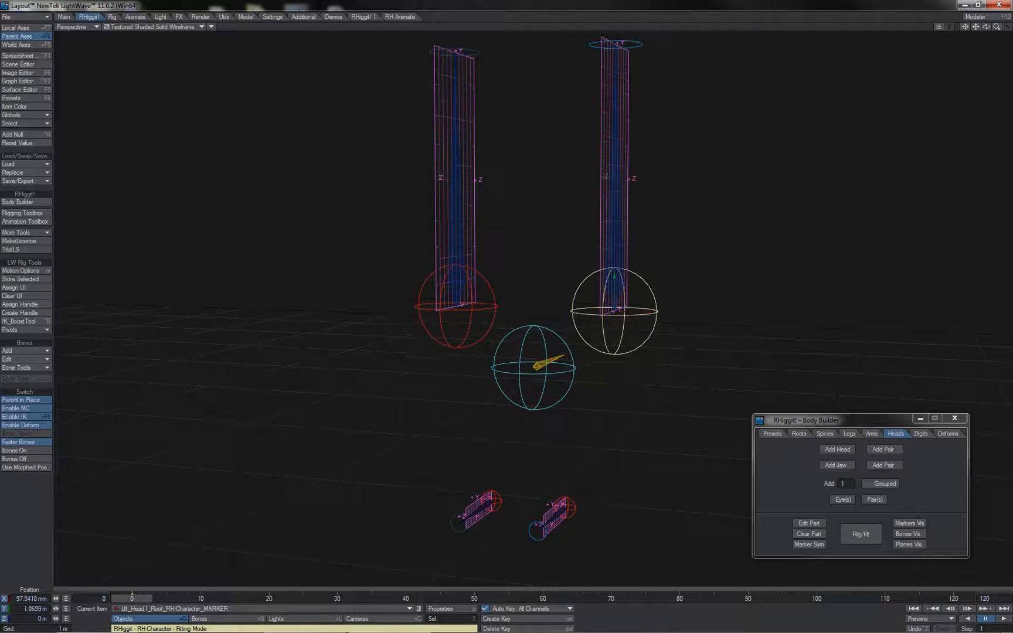
Add an ungrouped eye pair parented to Lft_Head1 and turn the rig on
left_click(873, 498)
left_click(349, 295)
left_click(392, 318)
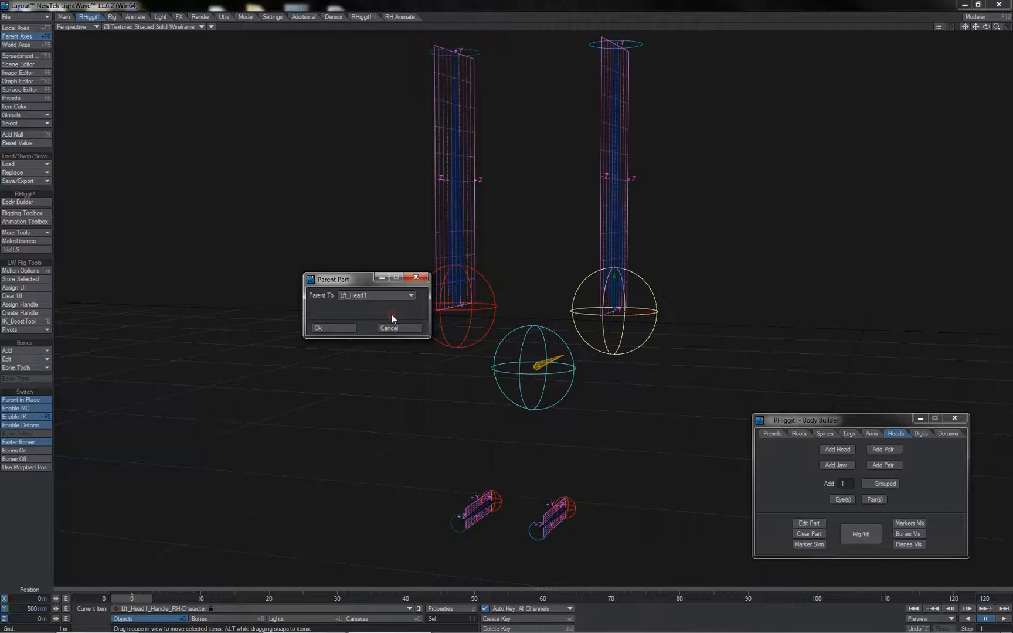
left_click(344, 328)
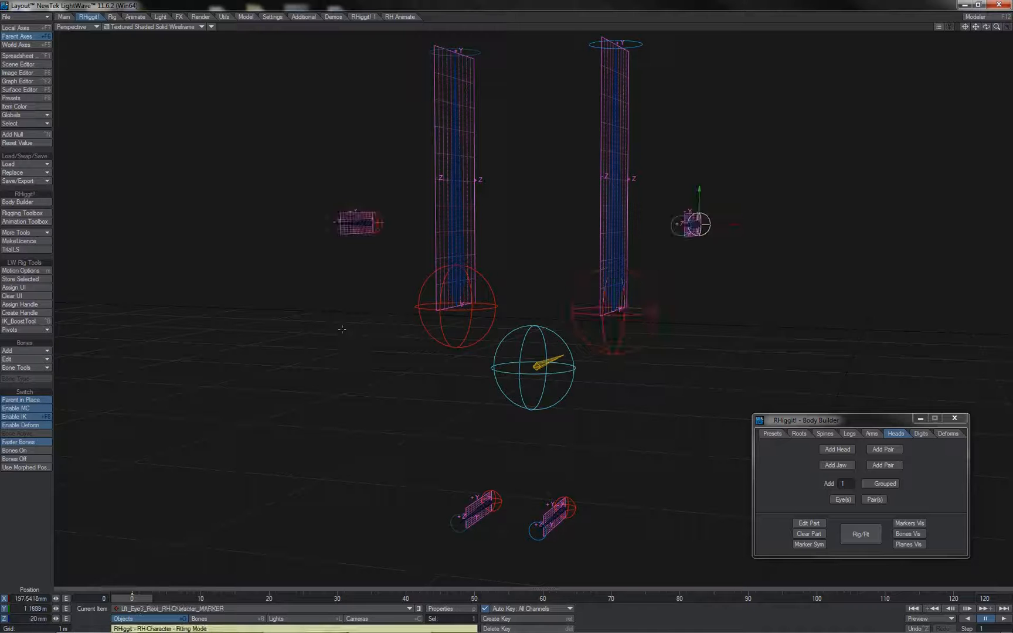
left_click(858, 534)
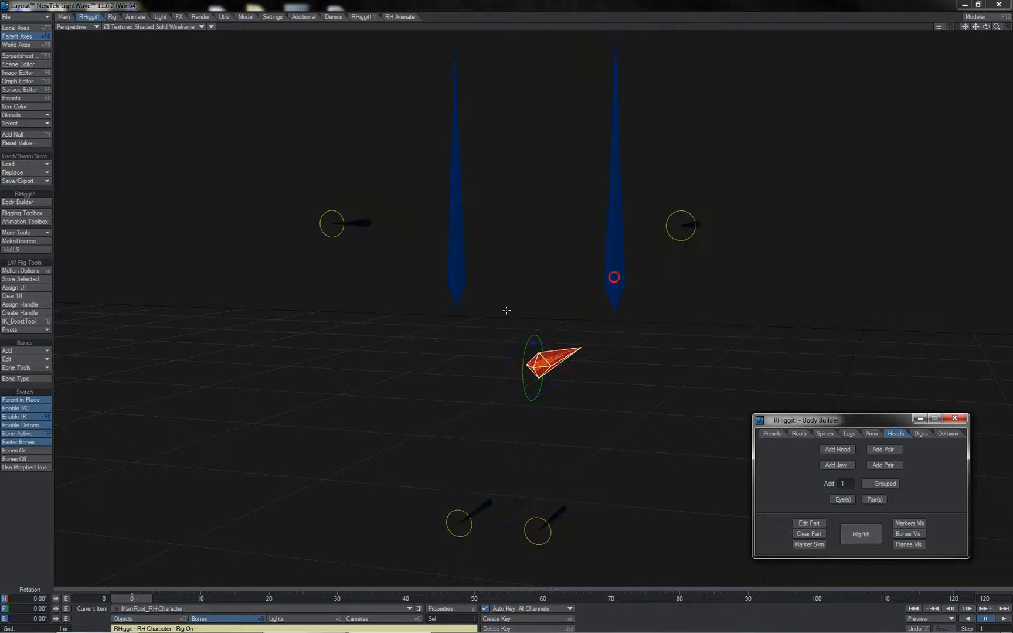
Test rotating the left and right head bones in turn to check their eyes, undoing each rotation
left_click(616, 279)
left_click_drag(637, 285, 536, 288)
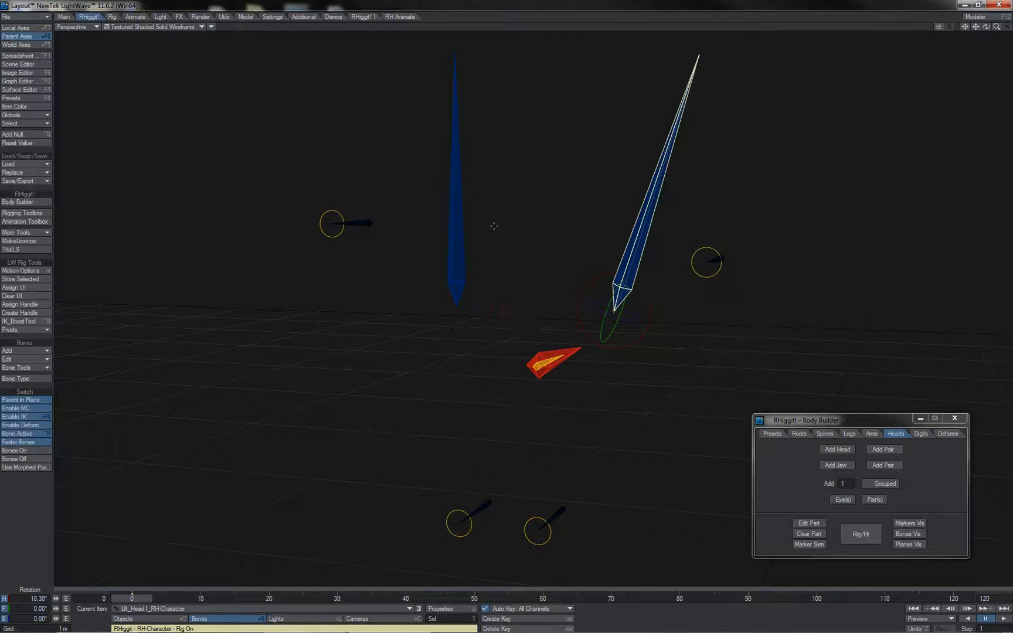
key("ctrl+z")
left_click(456, 219)
left_click_drag(480, 274, 506, 311)
key("ctrl+z")
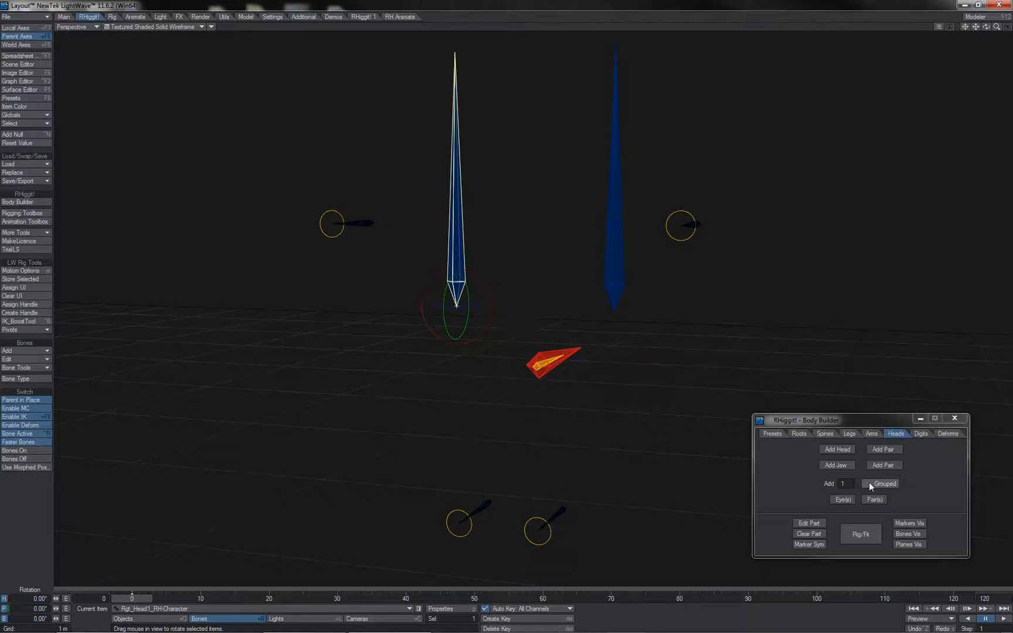
Turn grouping on and add a grouped eye pair parented to Lft_Head1
left_click(868, 483)
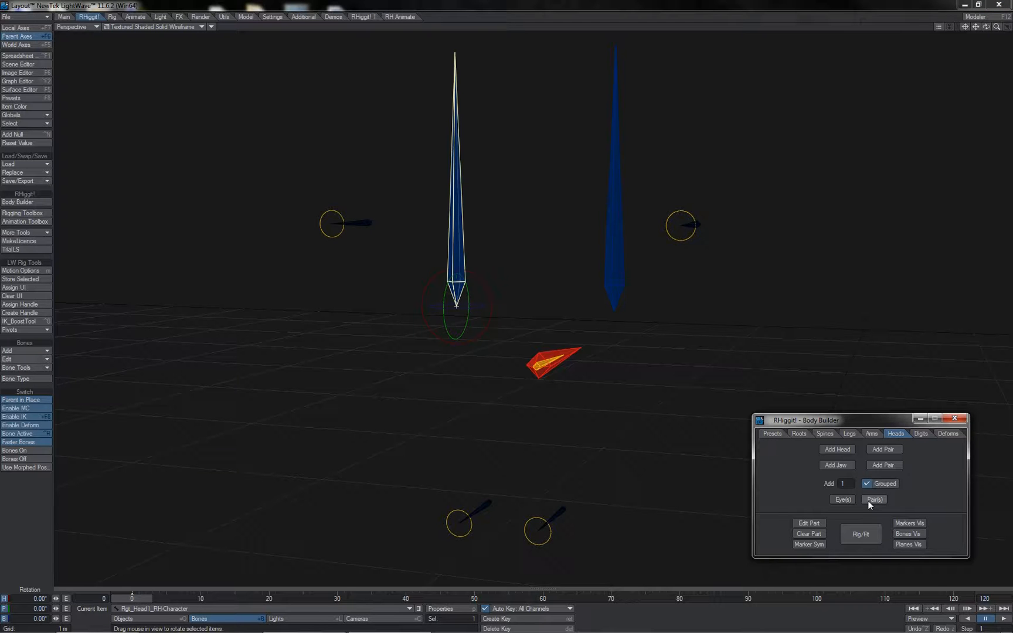
left_click(869, 500)
left_click(357, 296)
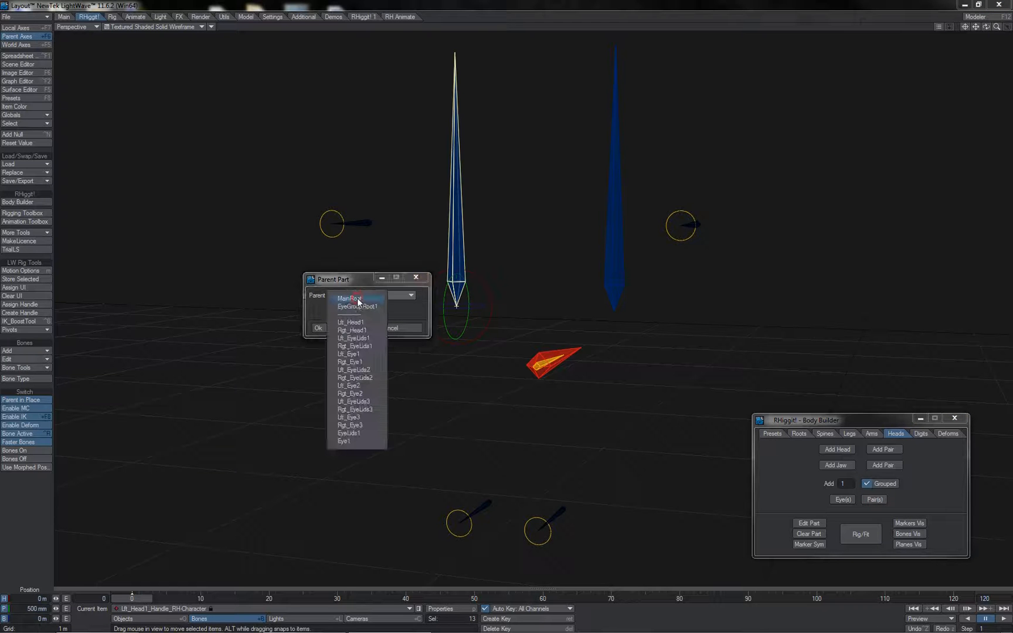
left_click(367, 321)
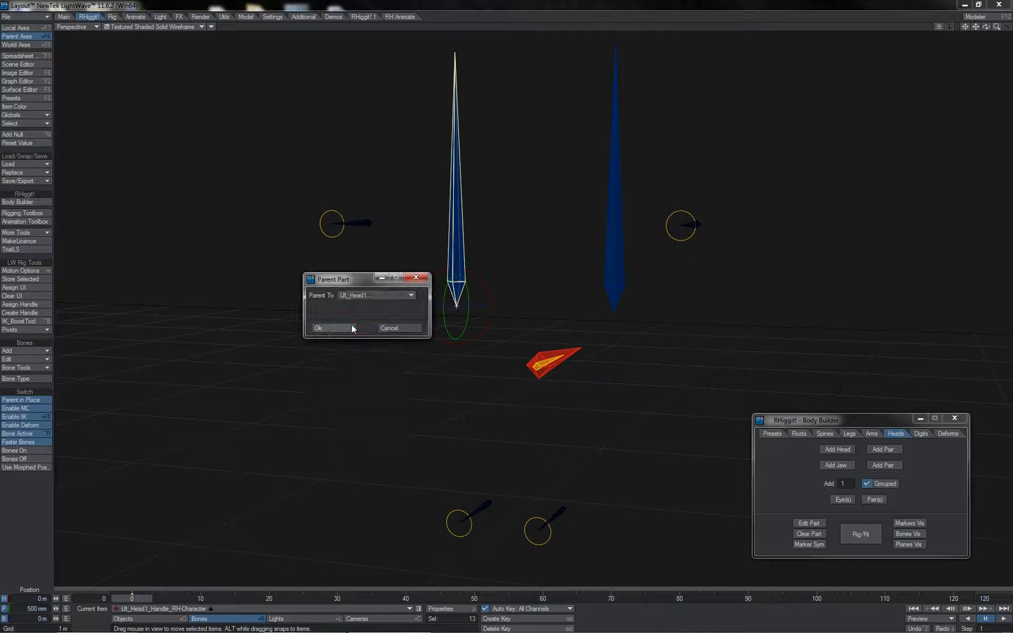
left_click(352, 326)
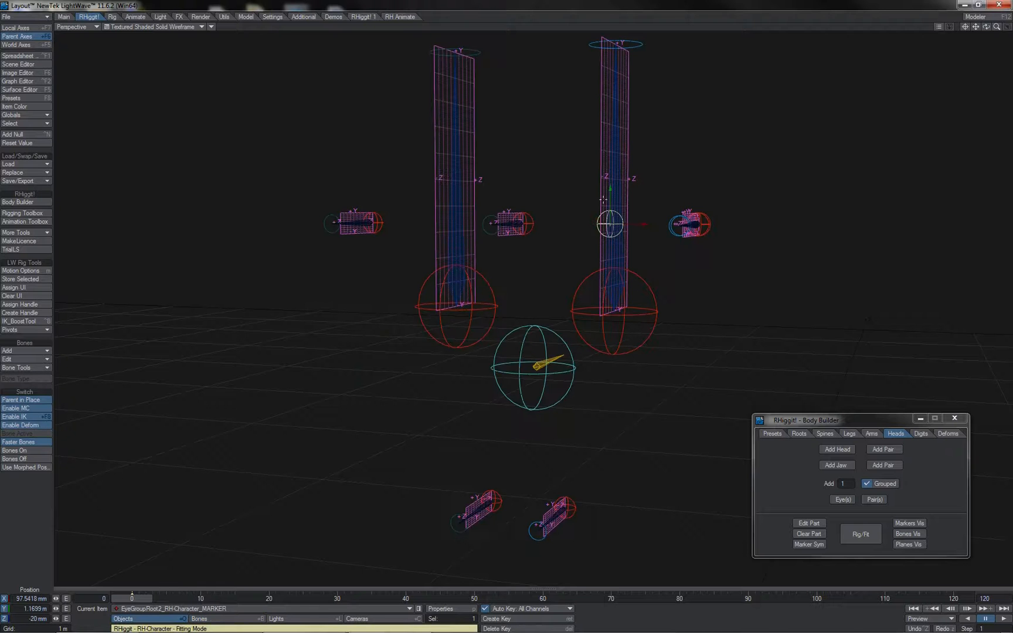
Raise the EyeGroupRoot2 marker, bring its left eye inward to about 56 mm in X, and turn the rig on
left_click_drag(607, 195, 607, 142)
left_click(711, 167)
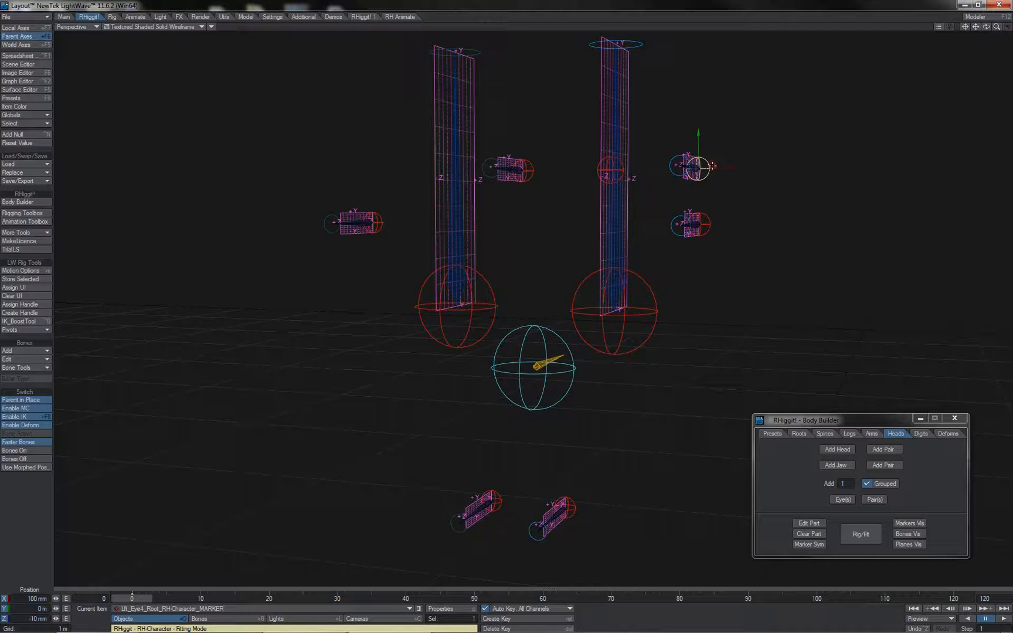
left_click_drag(711, 167, 671, 166)
left_click(873, 532)
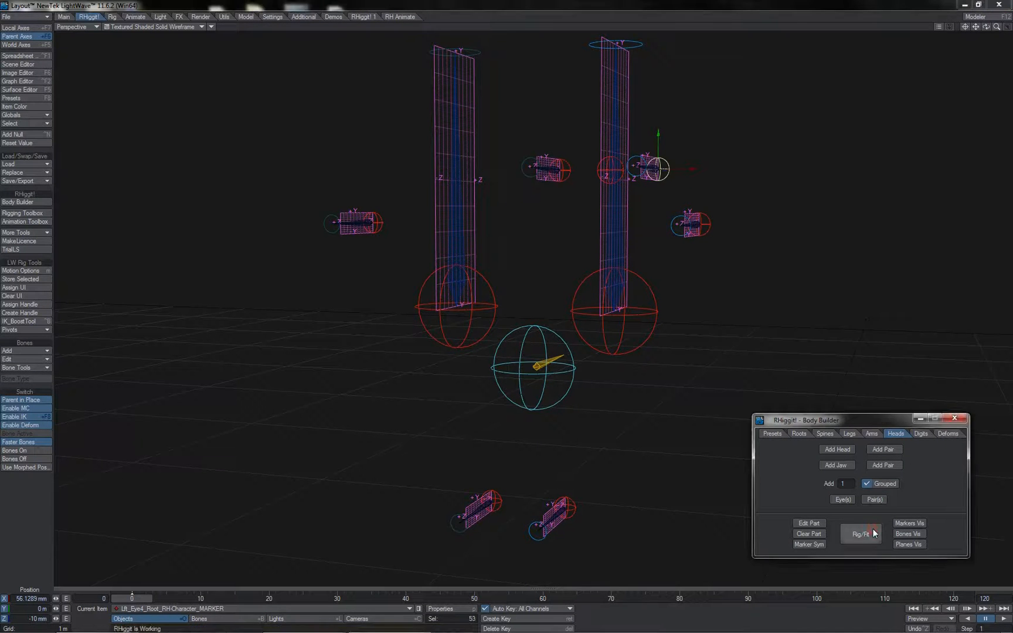
Test rotating the left head bone, undo it, and inspect the grouped eye bones and the right head bone
mouse_move(635, 282)
left_mouse_down()
mouse_move(603, 282)
mouse_move(662, 282)
mouse_move(635, 281)
left_mouse_up()
key("ctrl+z")
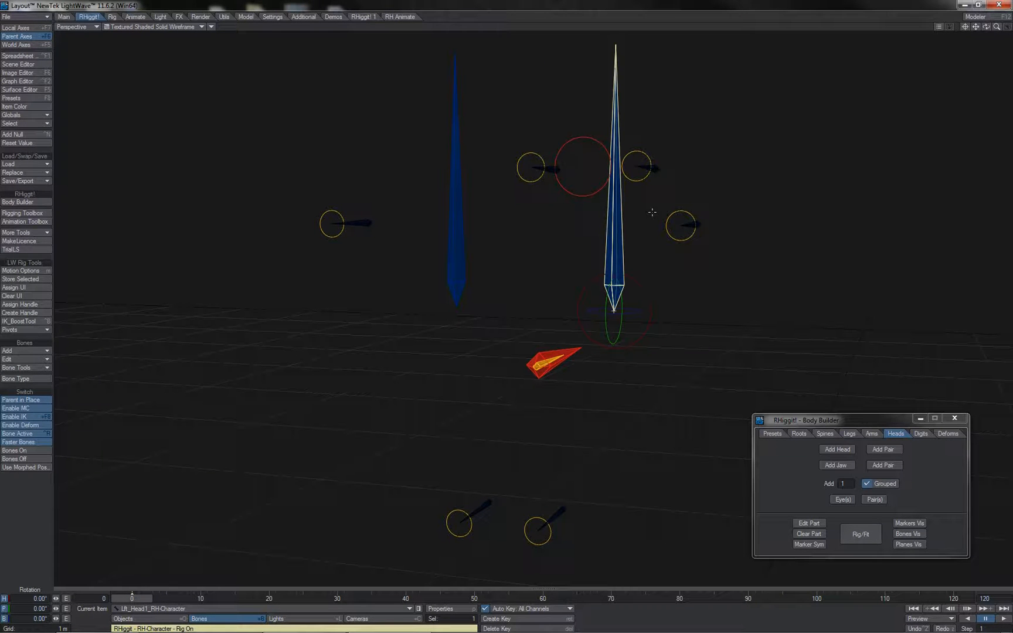
left_click(655, 165)
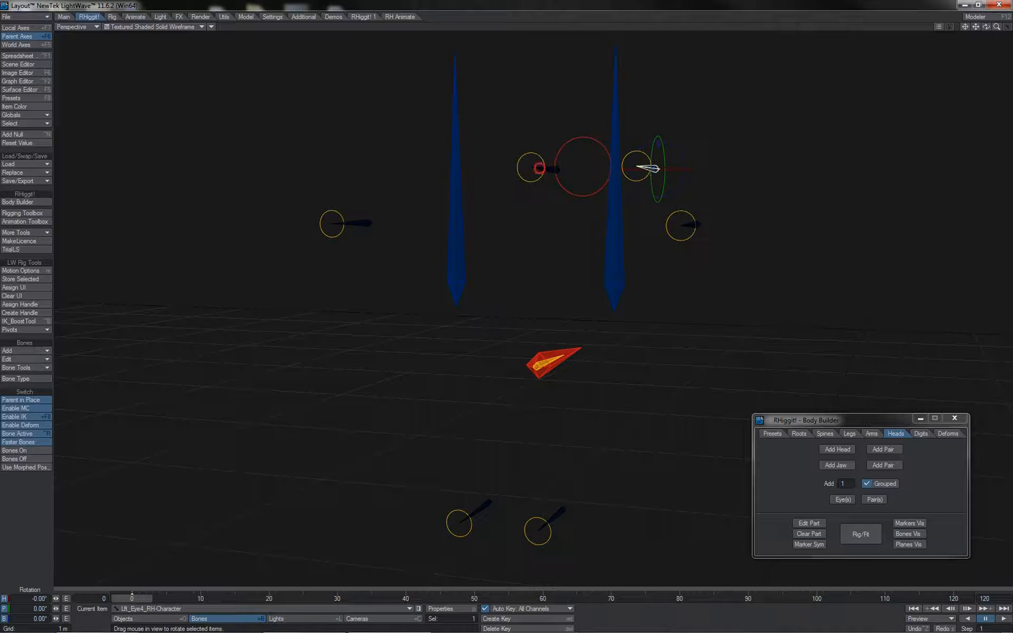
left_click(538, 167)
left_click(457, 177)
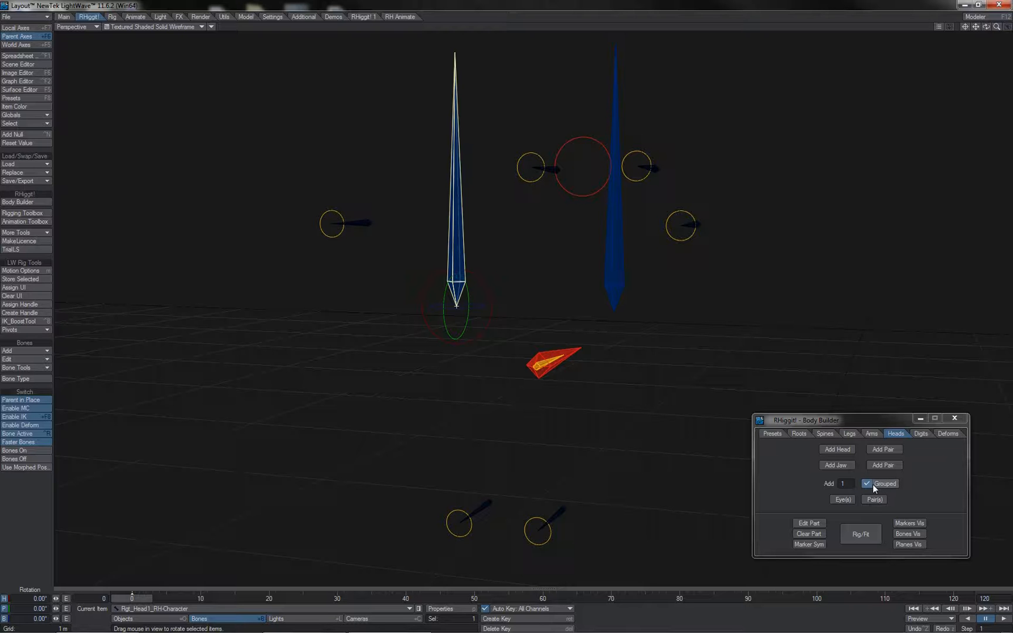
Lower the EyeGroup2 target to about -139 mm in Y and check the right eyelid bone's rotation against the head bone and target
left_click(583, 135)
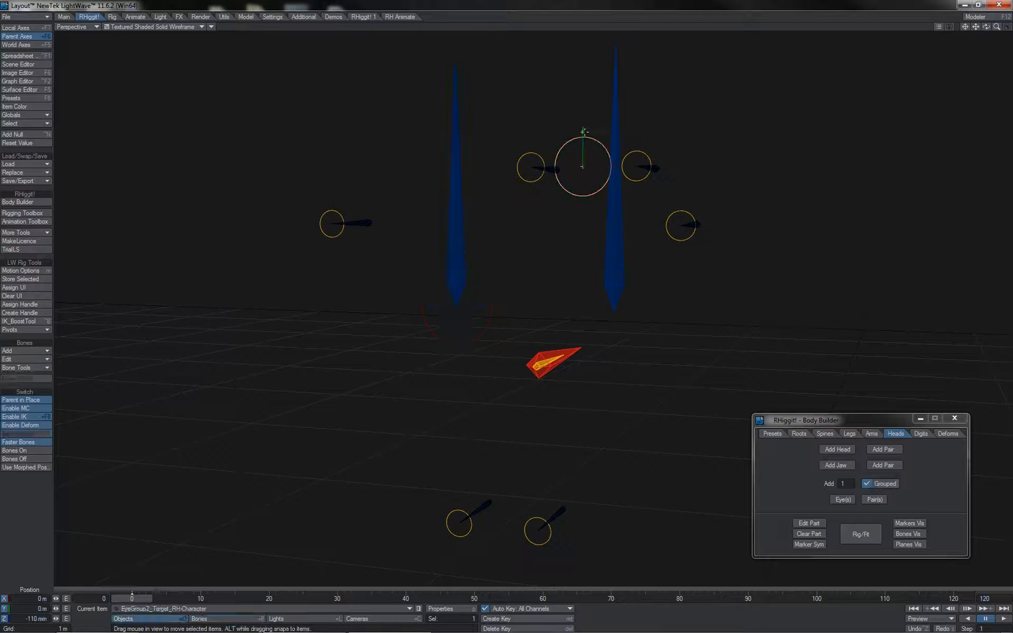
left_click_drag(584, 131, 582, 267)
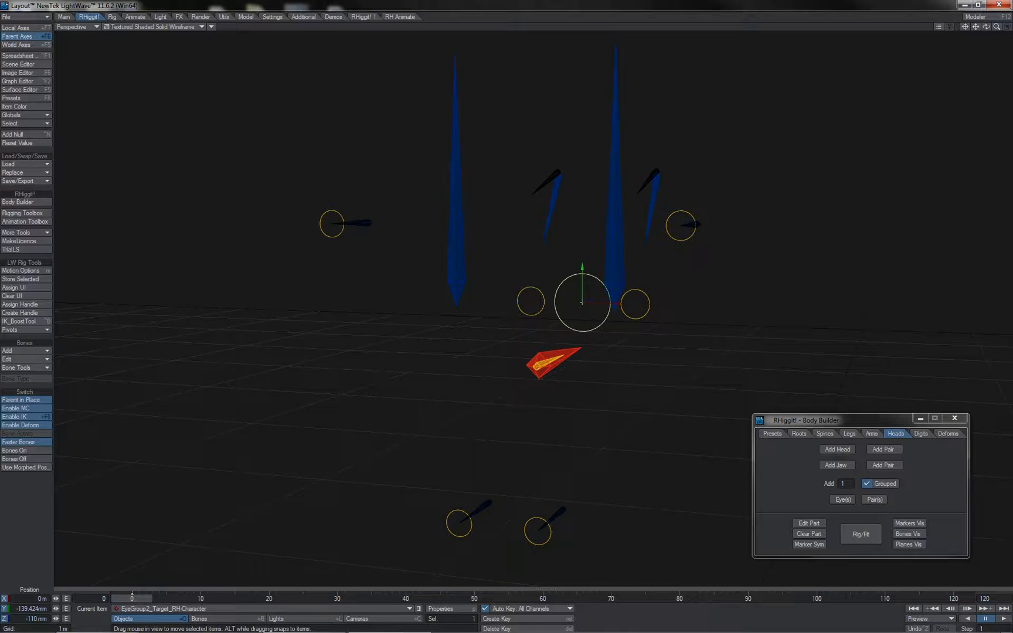
left_click(541, 178)
key("y")
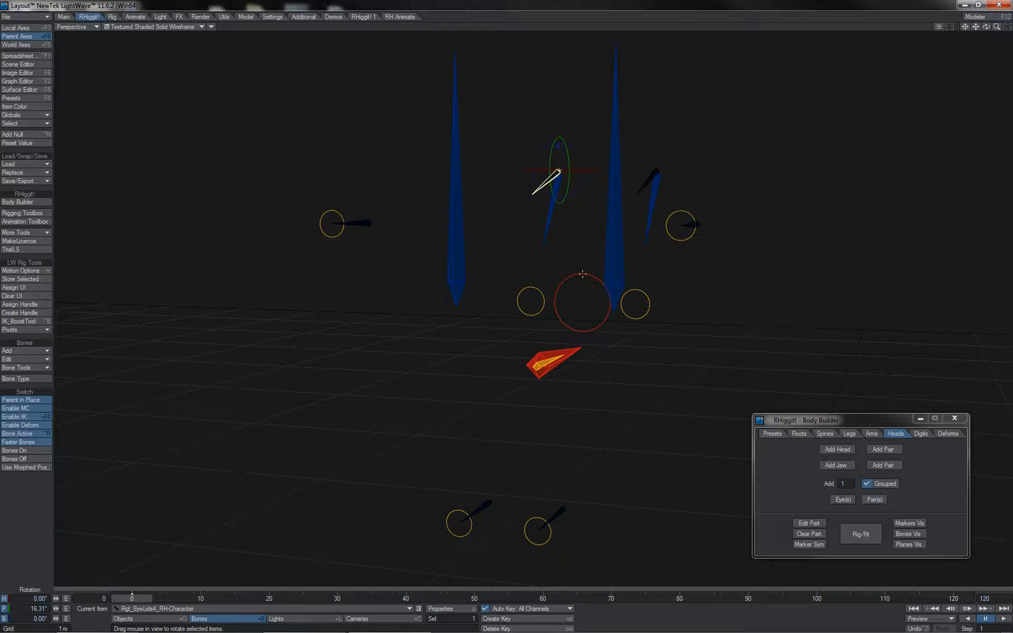
left_click(617, 239)
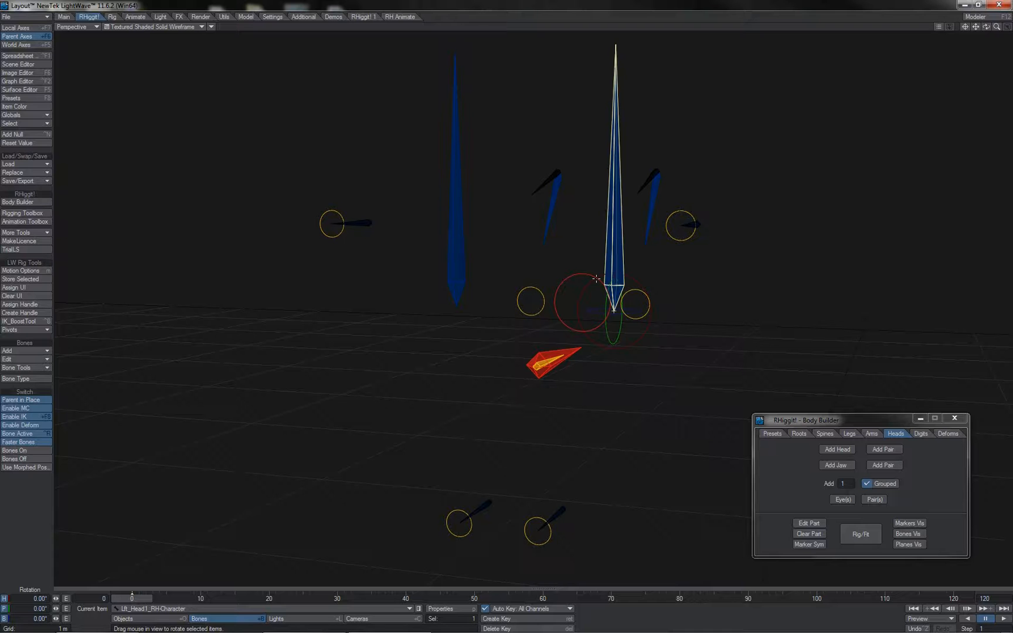
left_click(586, 276)
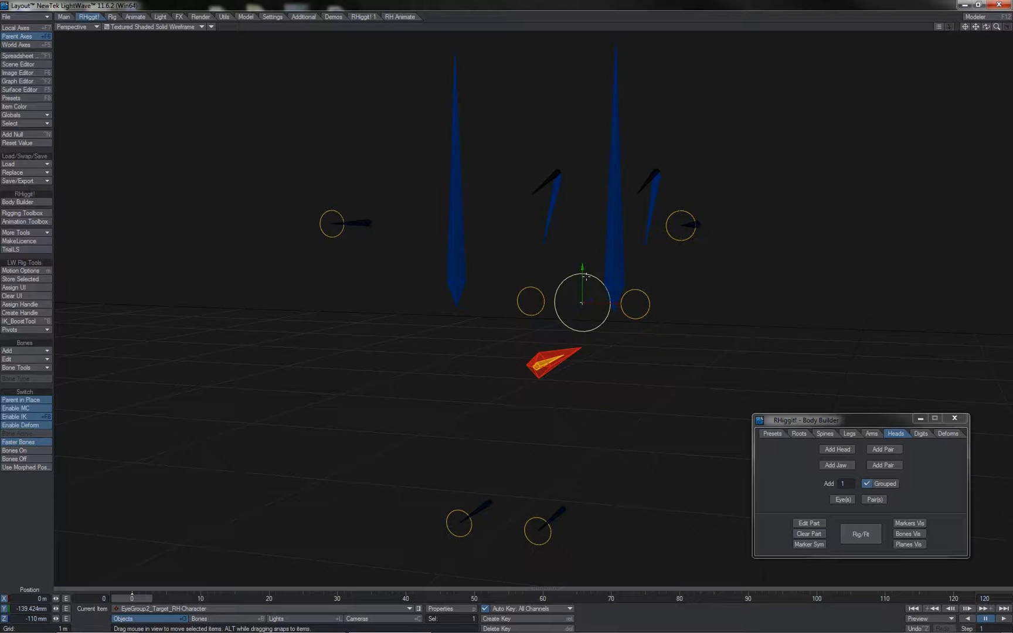
left_click(548, 181)
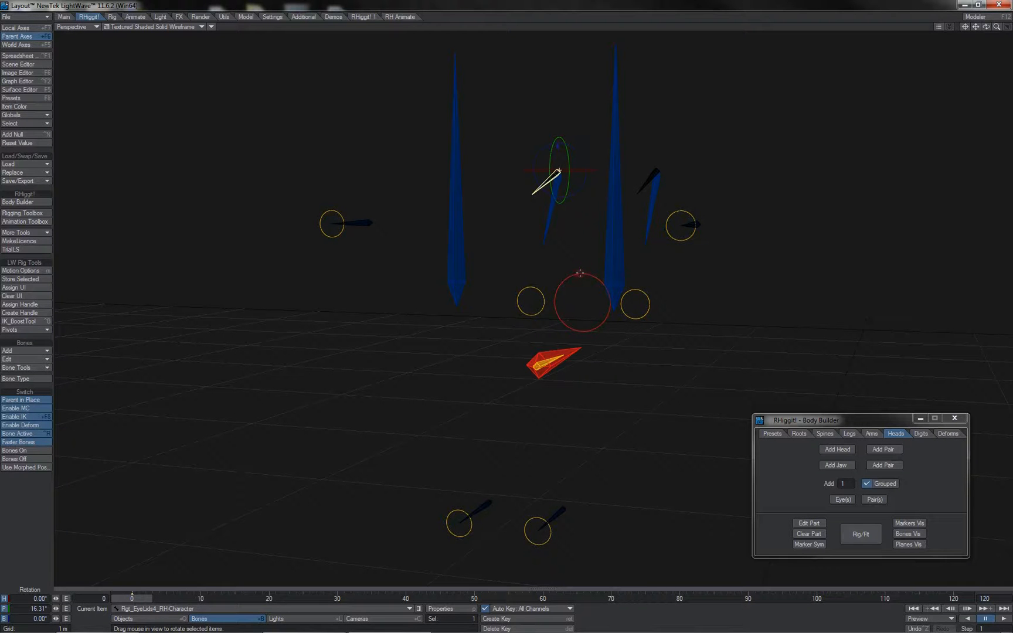
Move the EyeGroup2 target sideways and in depth, leaving it at about X 60 mm, Y -114 mm, Z -269 mm
left_click(579, 273)
left_click_drag(615, 300, 808, 302)
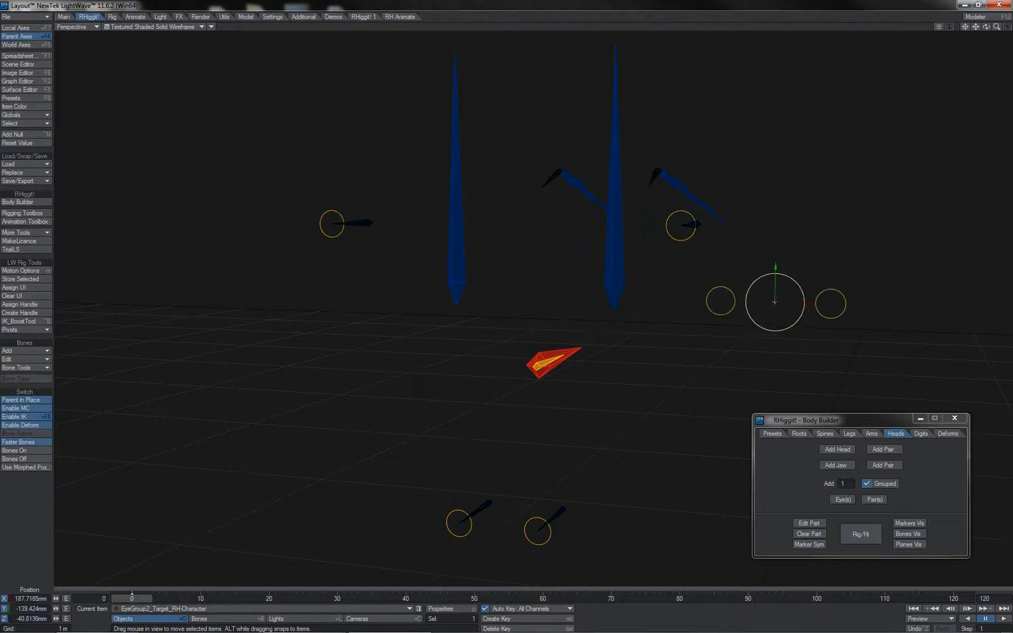
left_click_drag(660, 267, 640, 283)
right_click_drag(640, 284, 640, 331)
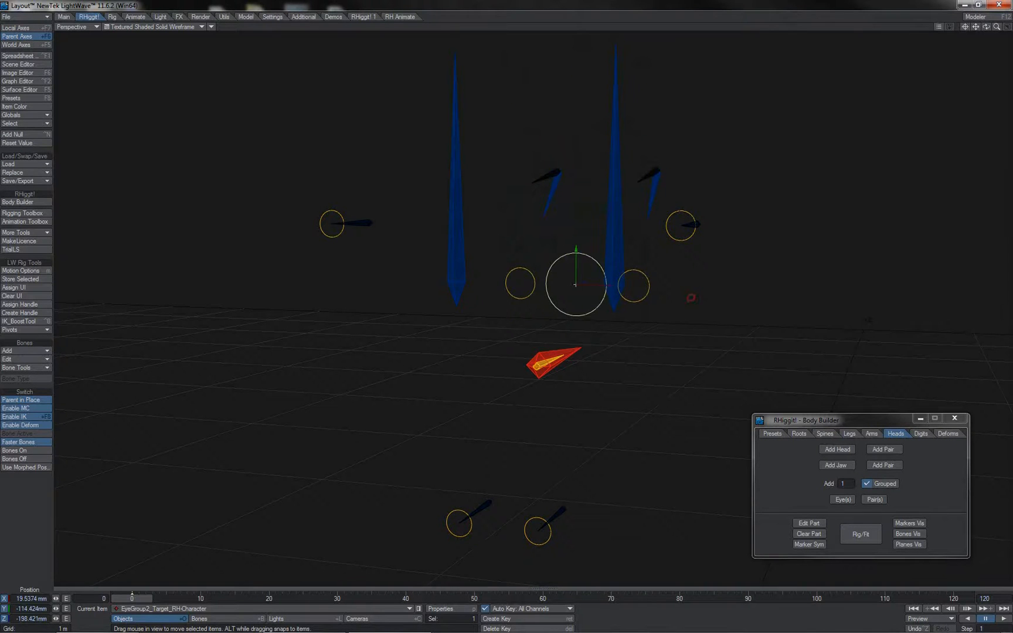
left_click_drag(691, 298, 712, 306)
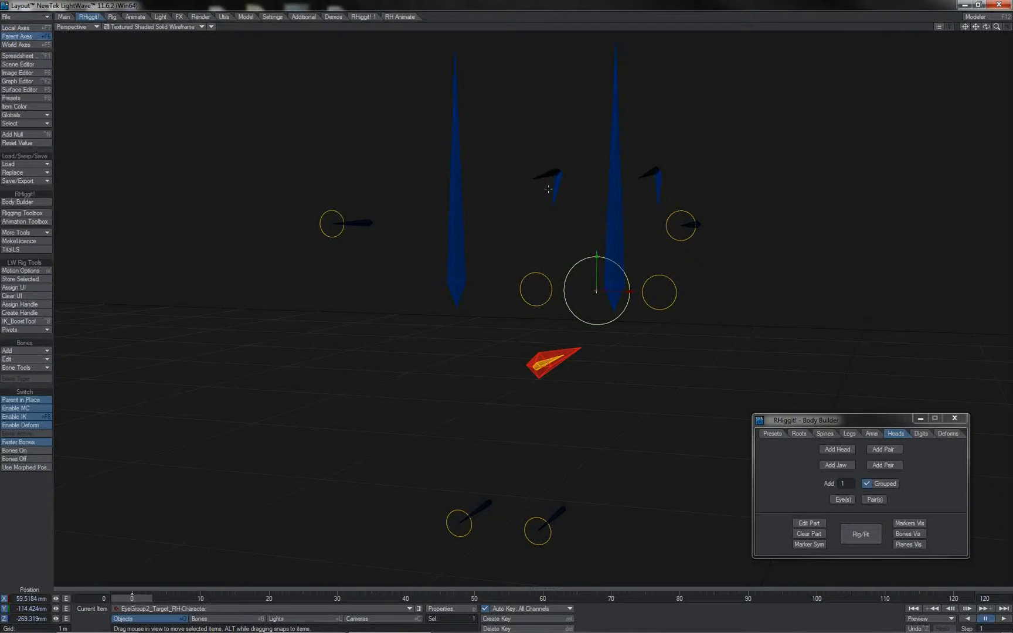
Check the rotations of the grouped right and left eye bones and their eyelid bones
left_click(560, 189)
key("y")
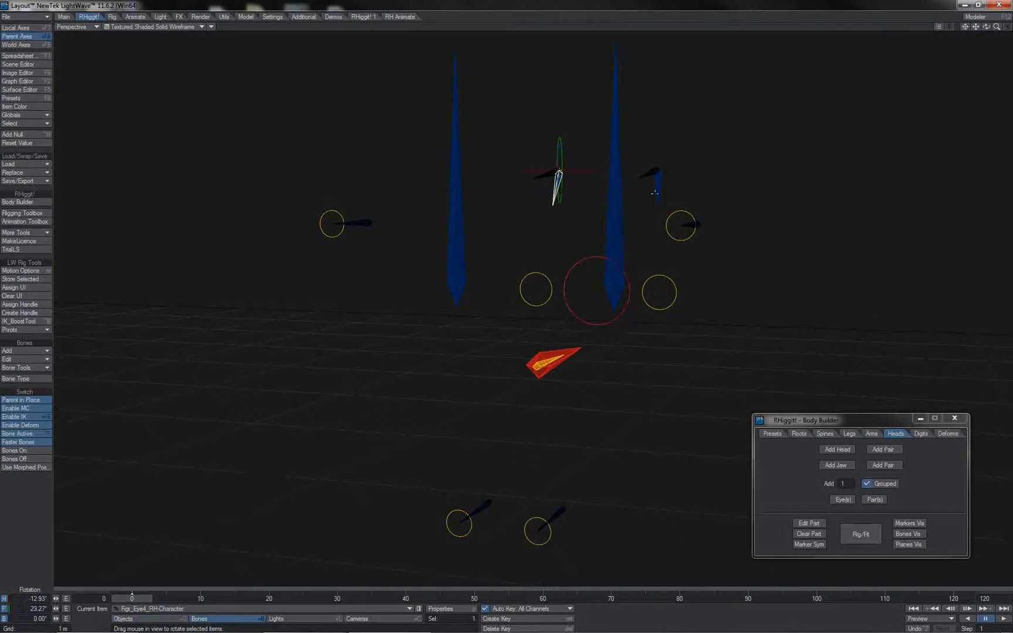
left_click(663, 189, "shift")
left_click(649, 173)
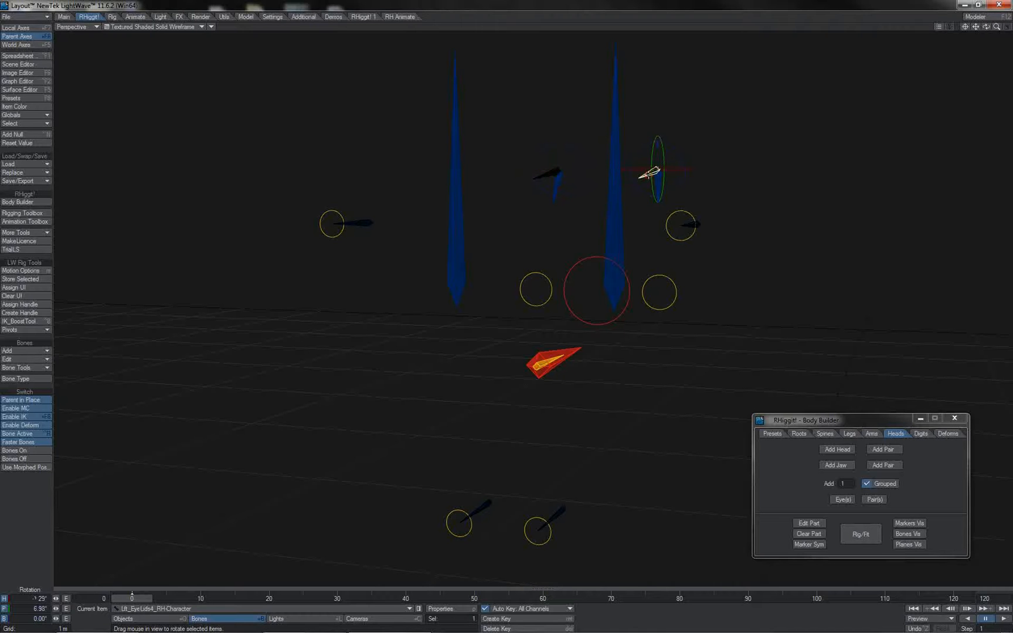
left_click(542, 178)
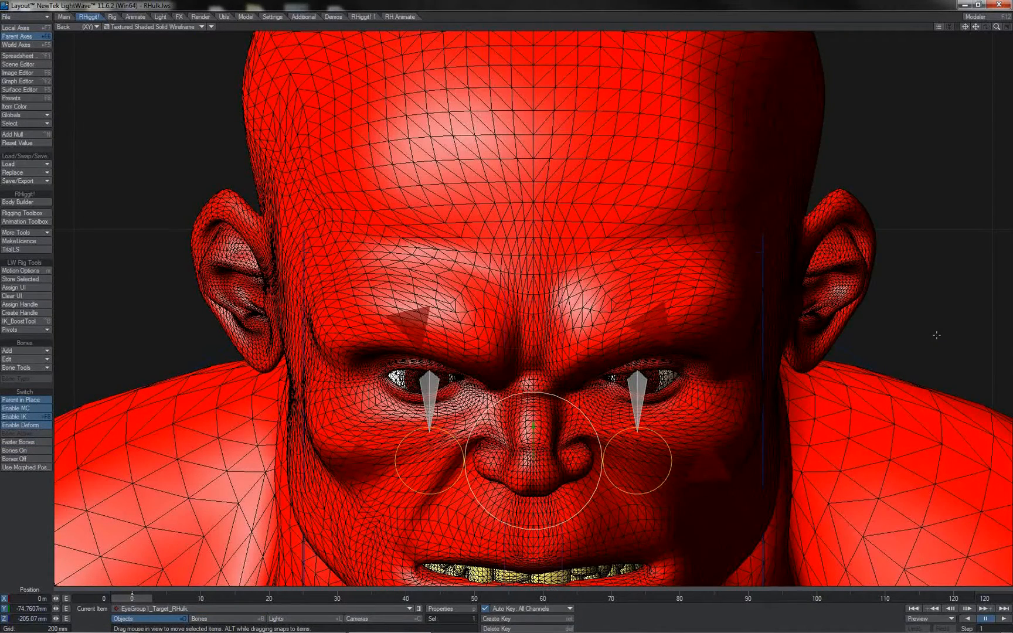
In the RHulk.lws scene, move the EyeGroup1 target to about X -10 mm and Y -114 mm to test the character's eyes
left_click_drag(936, 335, 836, 373)
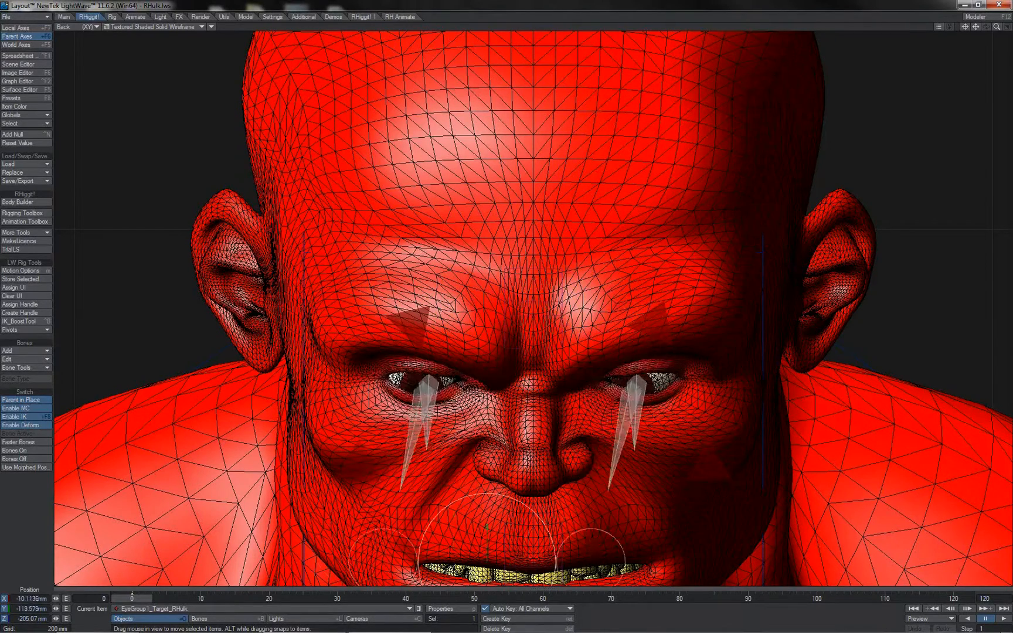